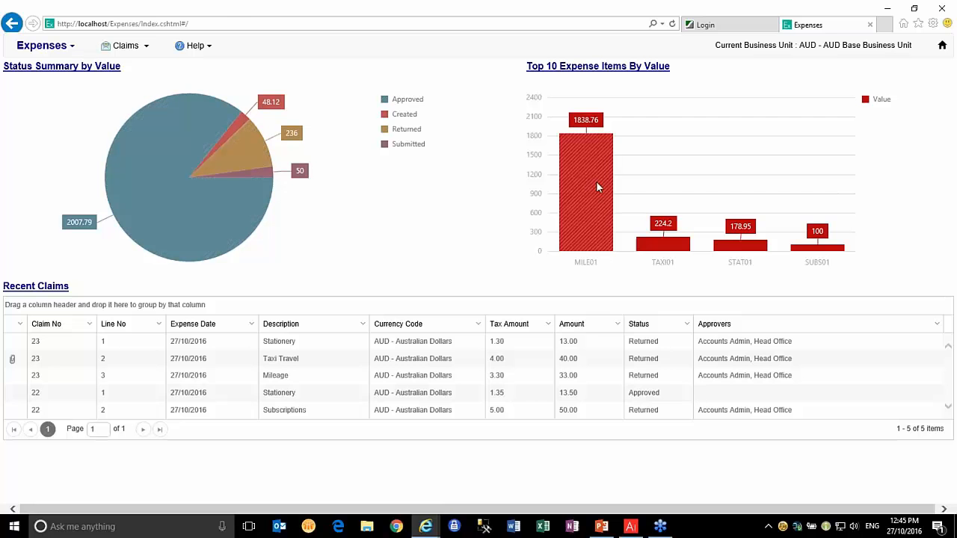
left_click(147, 180)
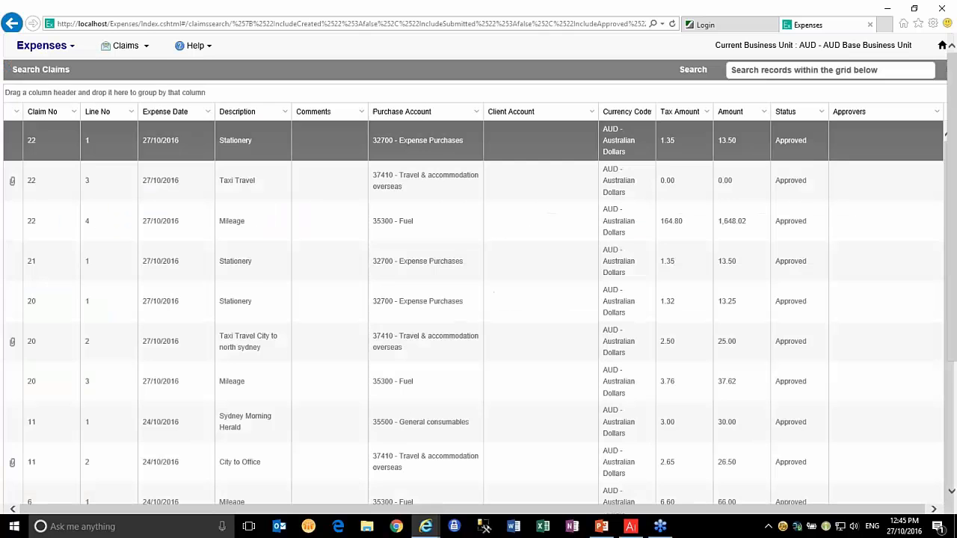
left_click(942, 46)
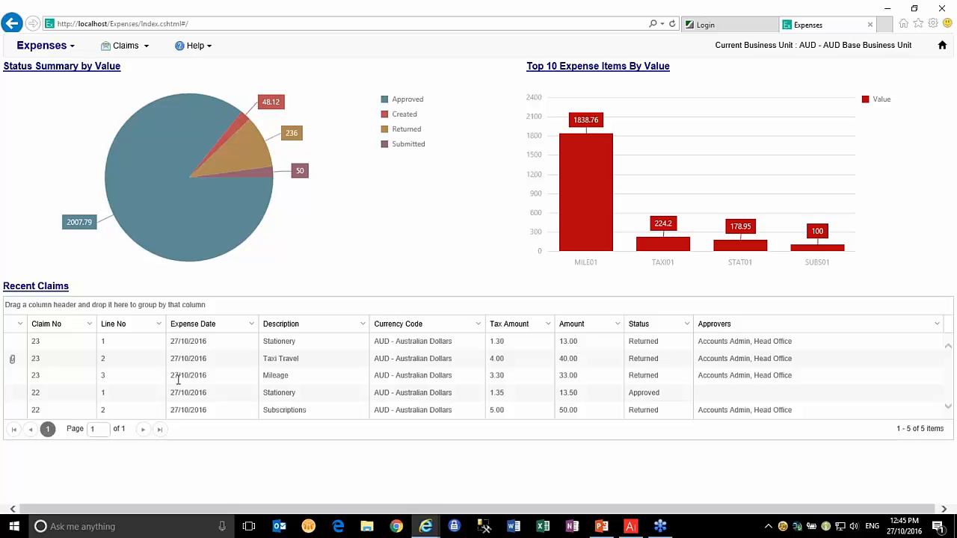
Start a blank new expense claim in AUD from the Claims menu
left_click(147, 49)
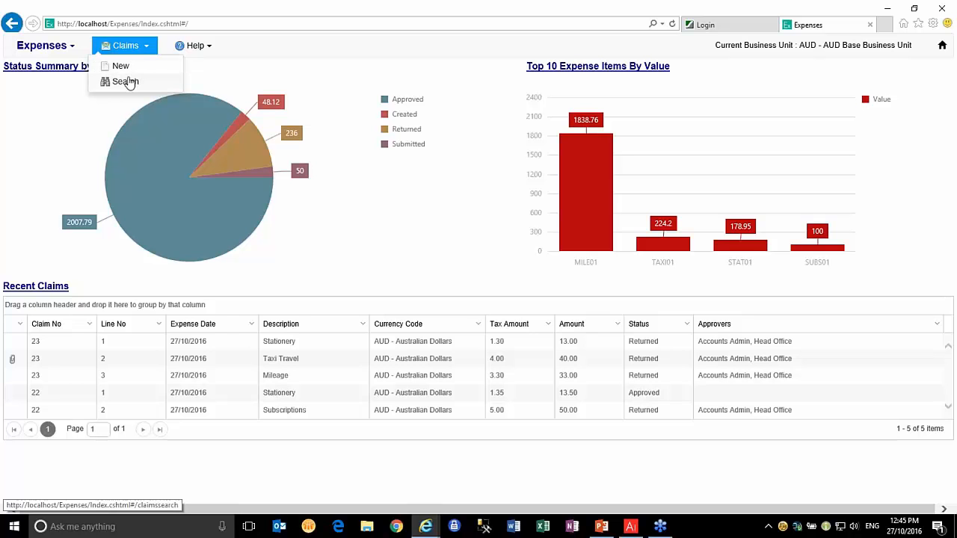
left_click(119, 67)
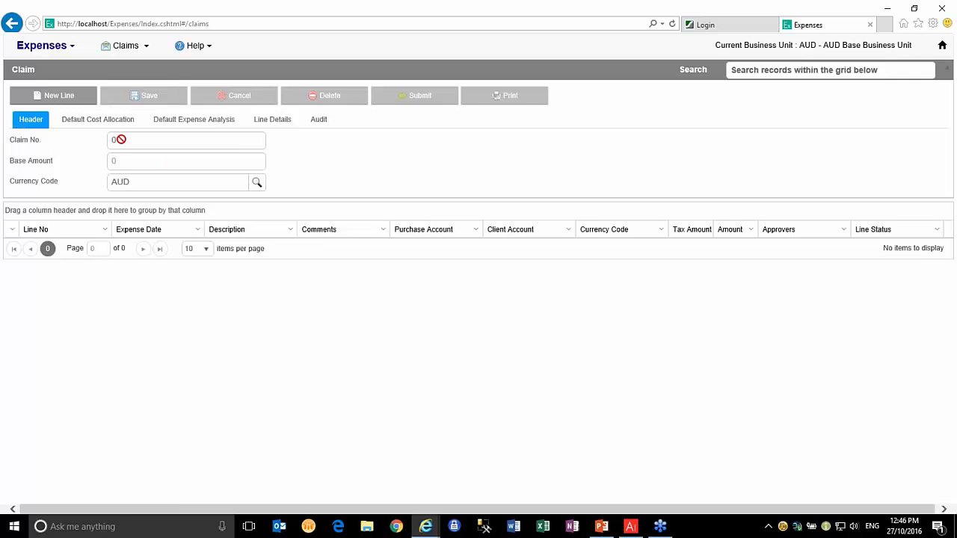
Add a first claim line with item STAT01 Stationery
left_click(60, 102)
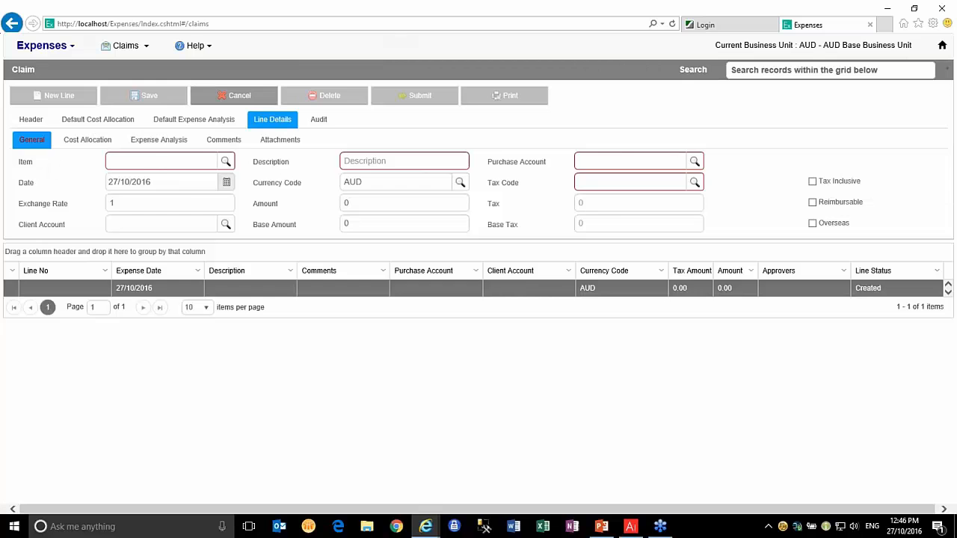
left_click(225, 161)
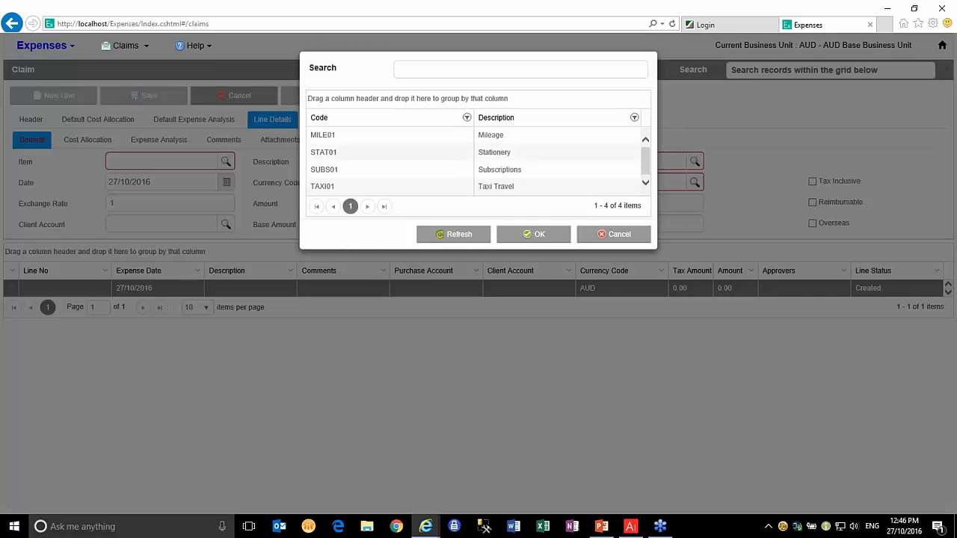
double_click(343, 154)
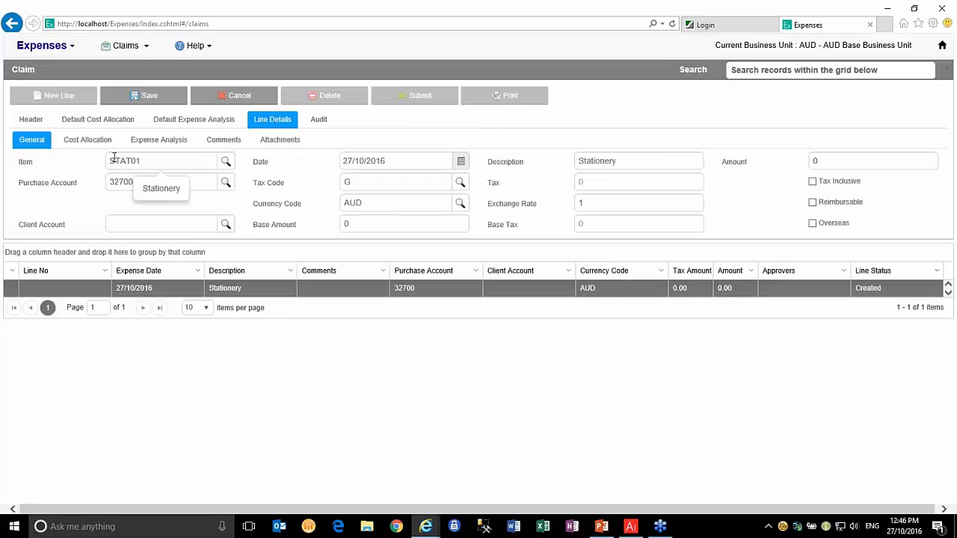
Enter an amount of 12.00 on the stationery line and save it with 1.20 tax
left_click(420, 158)
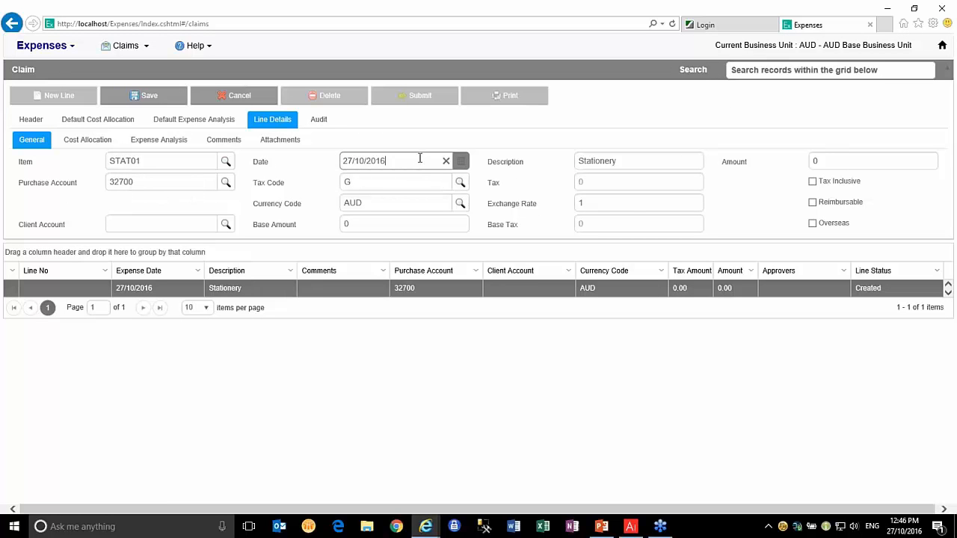
key("Tab")
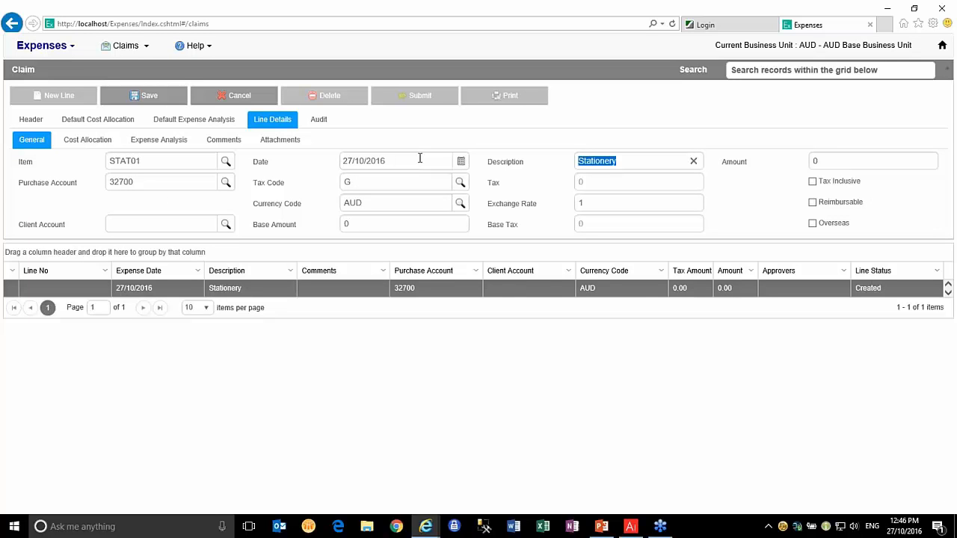
key("Tab")
type("12.00")
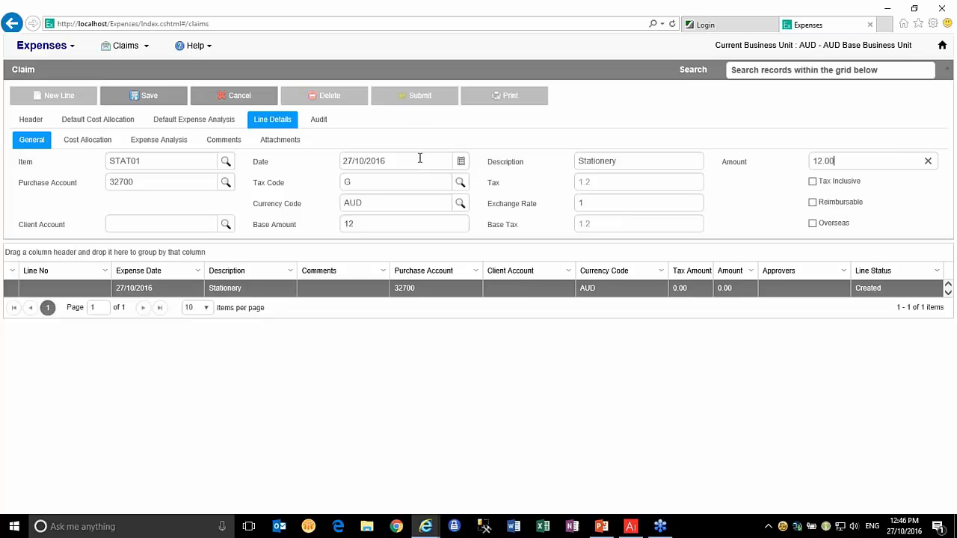
key("Tab")
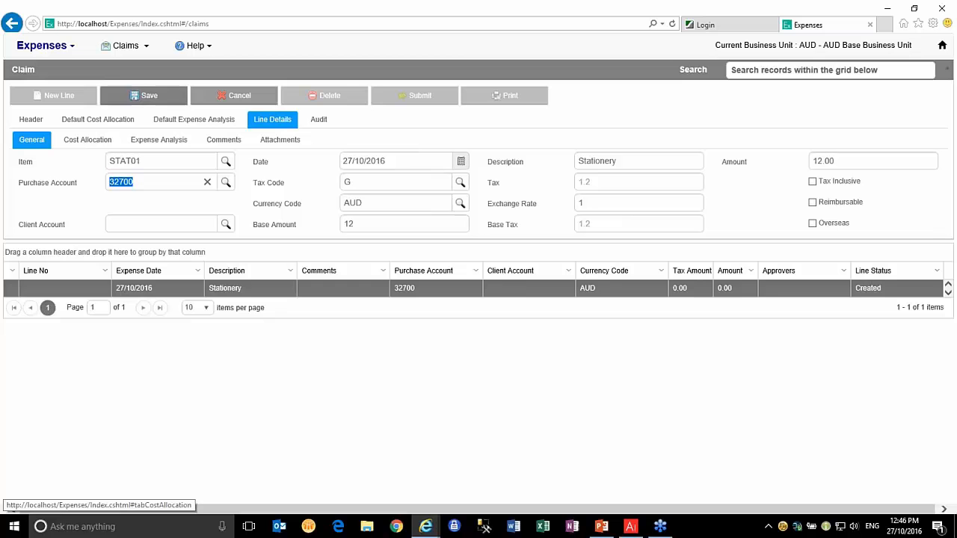
left_click(164, 99)
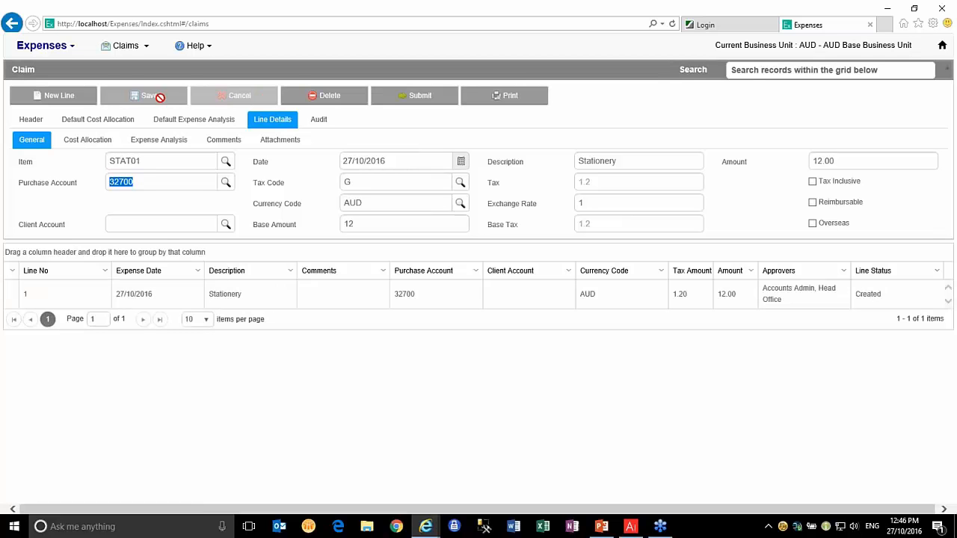
left_click(75, 99)
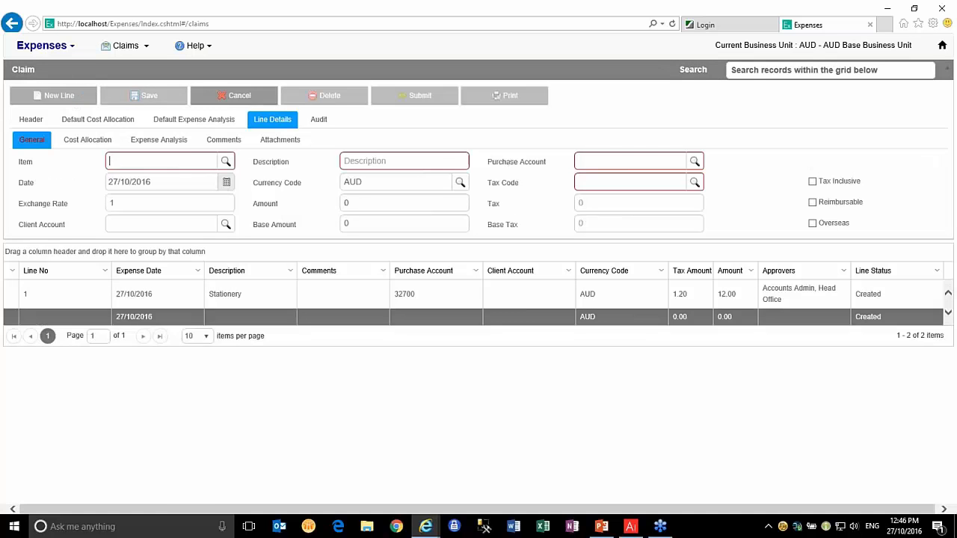
Fill the second line with item TAXI01, description 'Taxi Travel City to Office', and amount 24.00
left_click(226, 161)
double_click(329, 185)
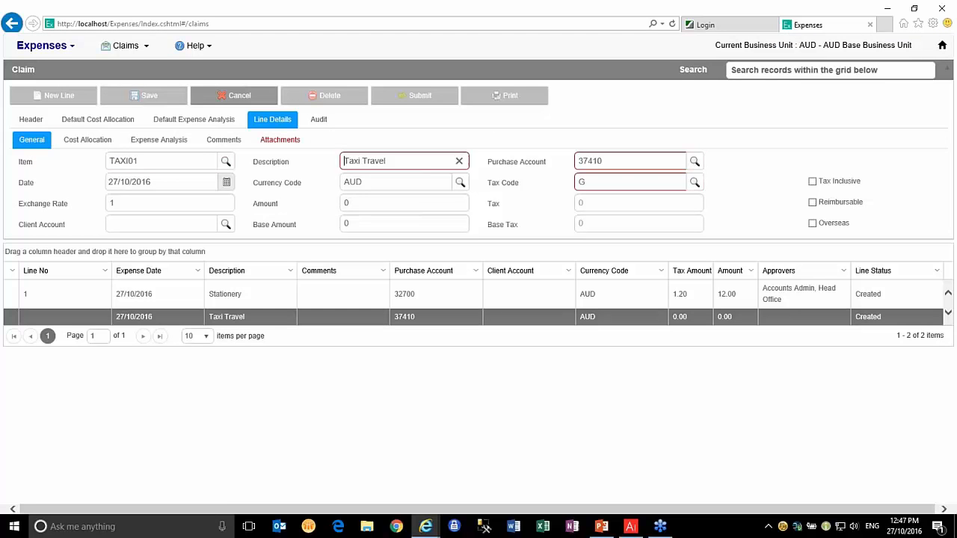
type("City ")
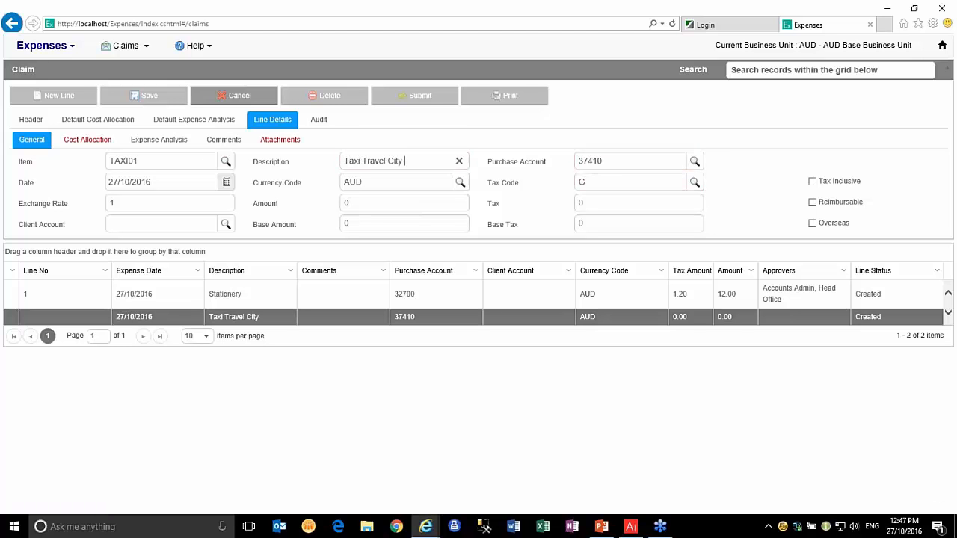
type("to Office")
key("Tab")
left_click(361, 203)
type("12")
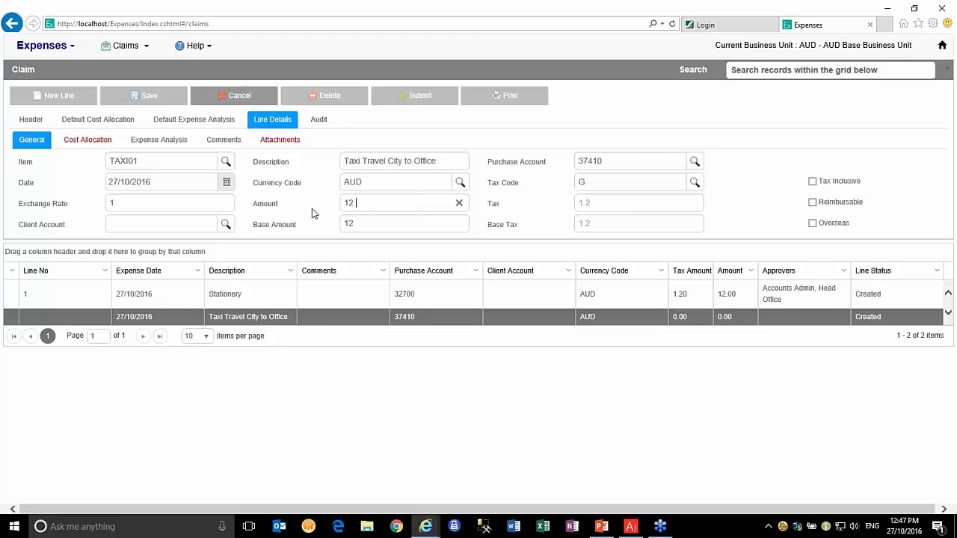
key("BackSpace")
key("BackSpace")
key("BackSpace")
type("24.00")
key("Tab")
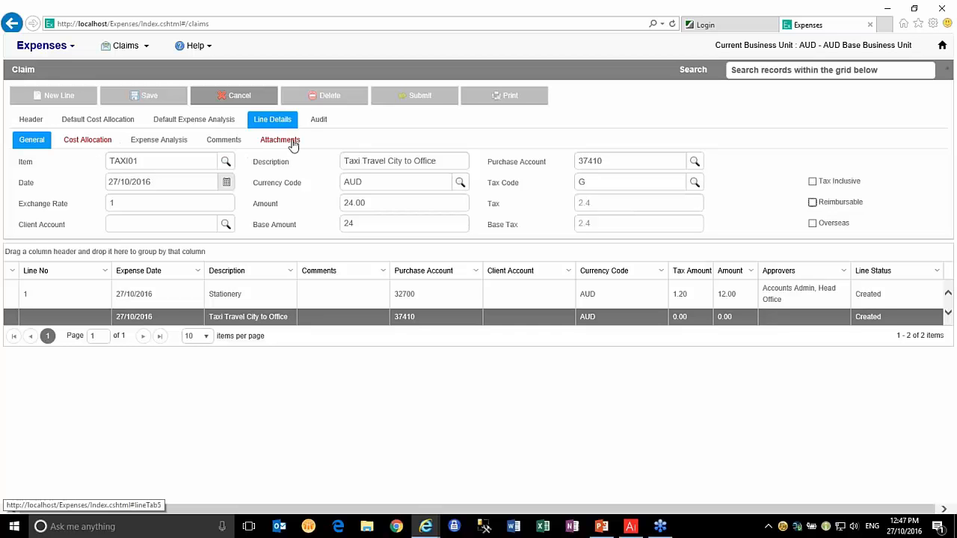
Allocate the taxi line's cost to department 43 (Administration)
left_click(88, 142)
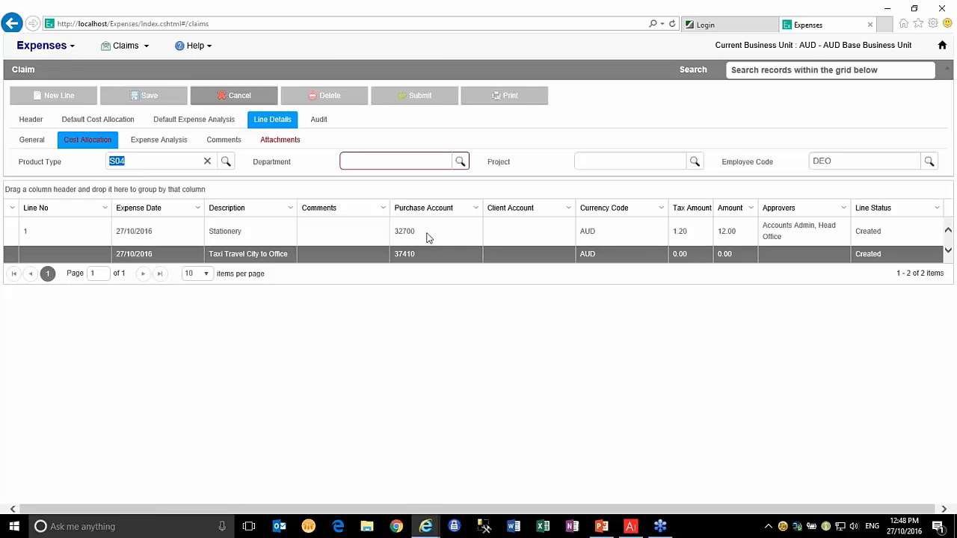
left_click(461, 161)
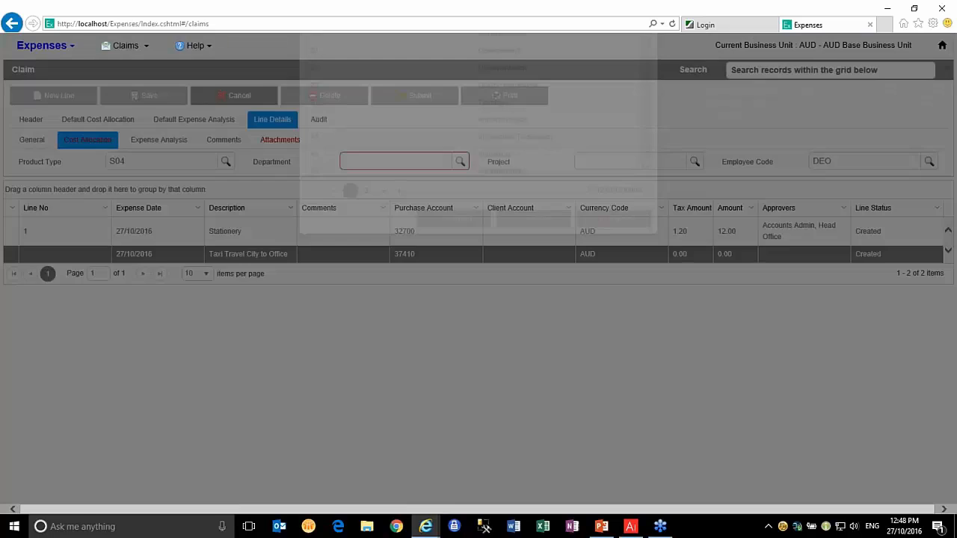
double_click(333, 324)
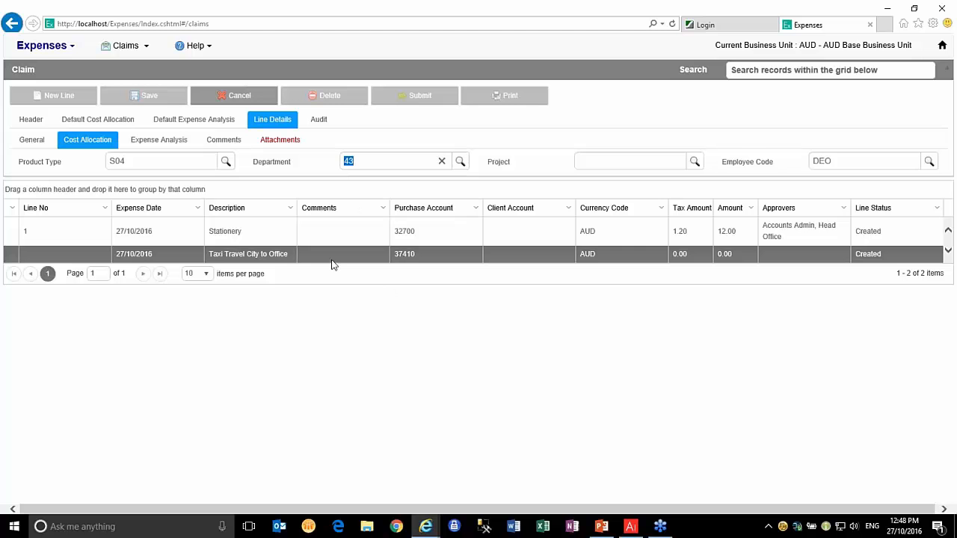
Attach Taxi_Receipt.png to the taxi line and save it at 24.00 with 2.40 tax
left_click(278, 141)
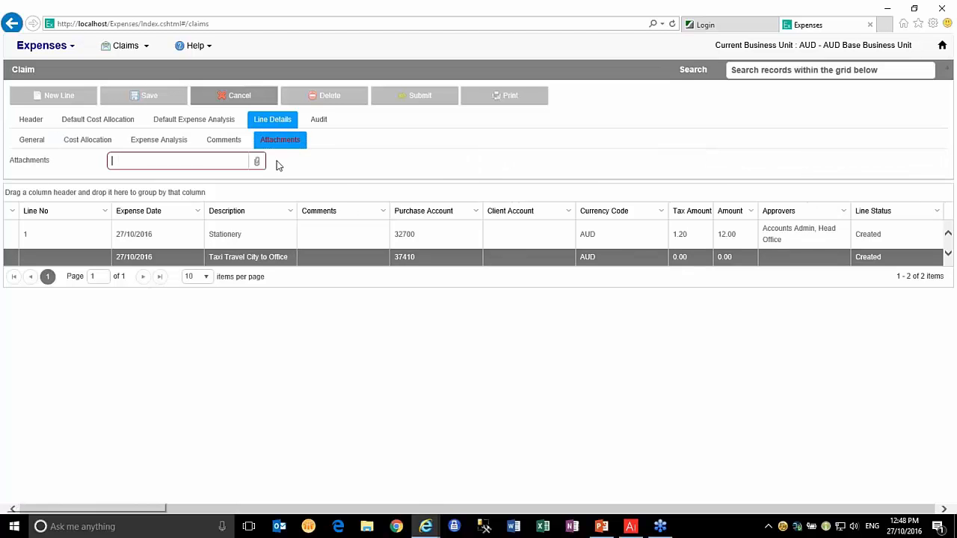
left_click(256, 161)
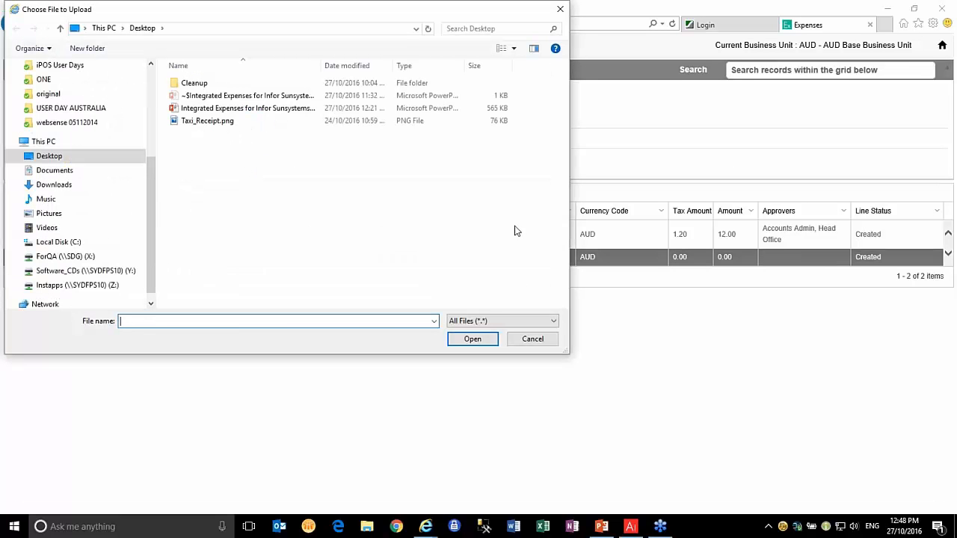
left_click(234, 122)
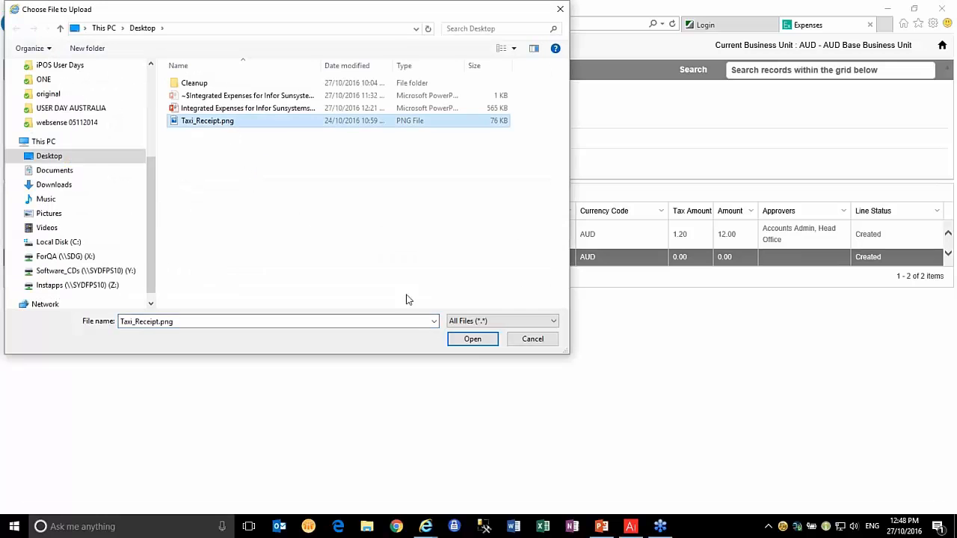
left_click(472, 340)
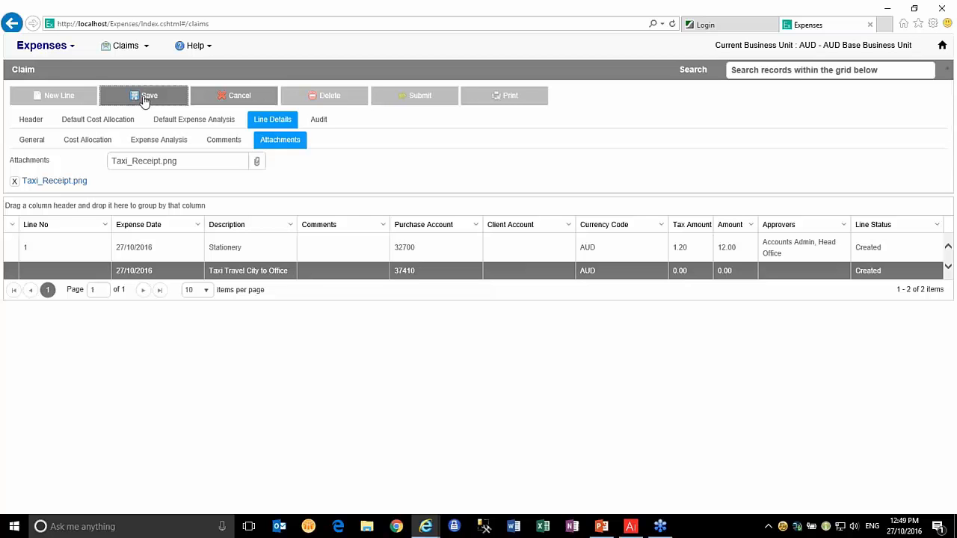
left_click(144, 97)
Add a third claim line with item MILE01 Mileage, loading purchase account 35300
left_click(30, 119)
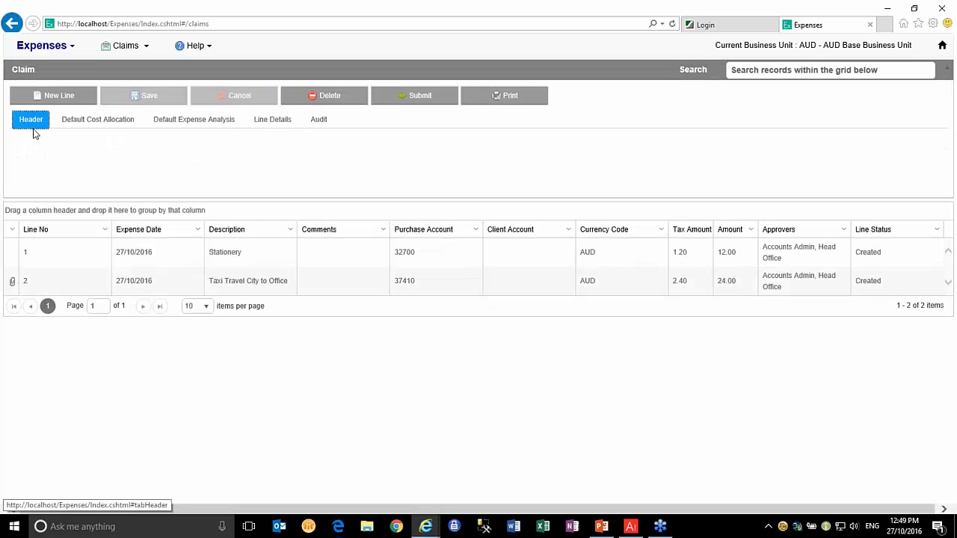
left_click(54, 96)
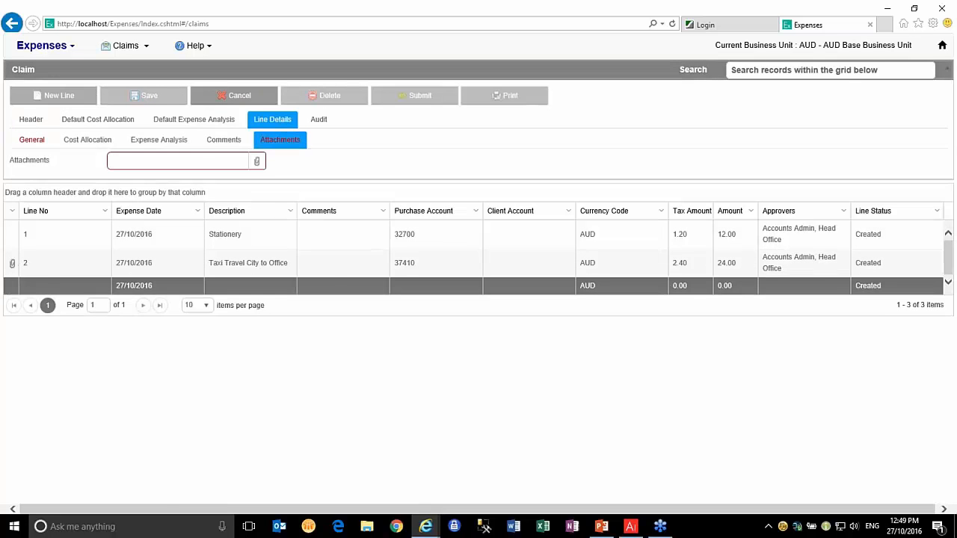
left_click(38, 141)
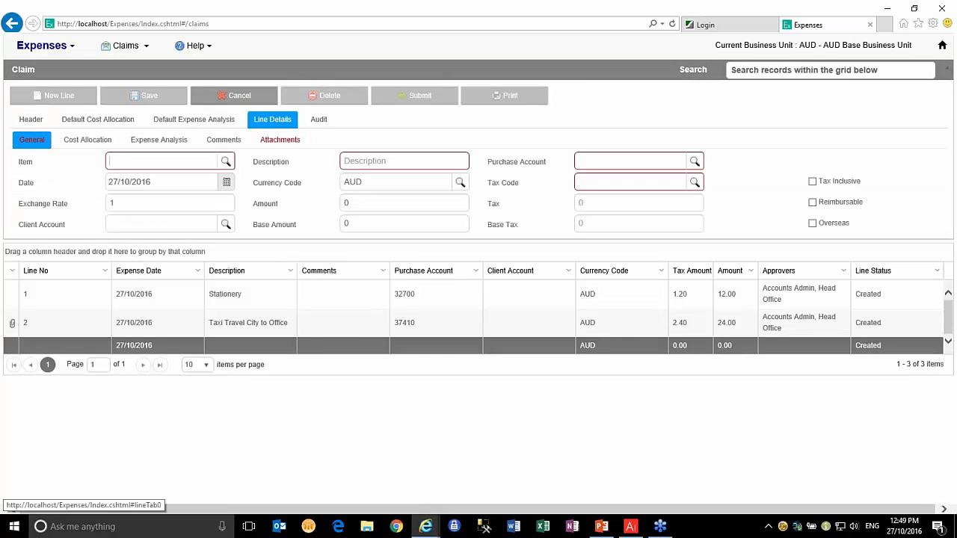
left_click(225, 162)
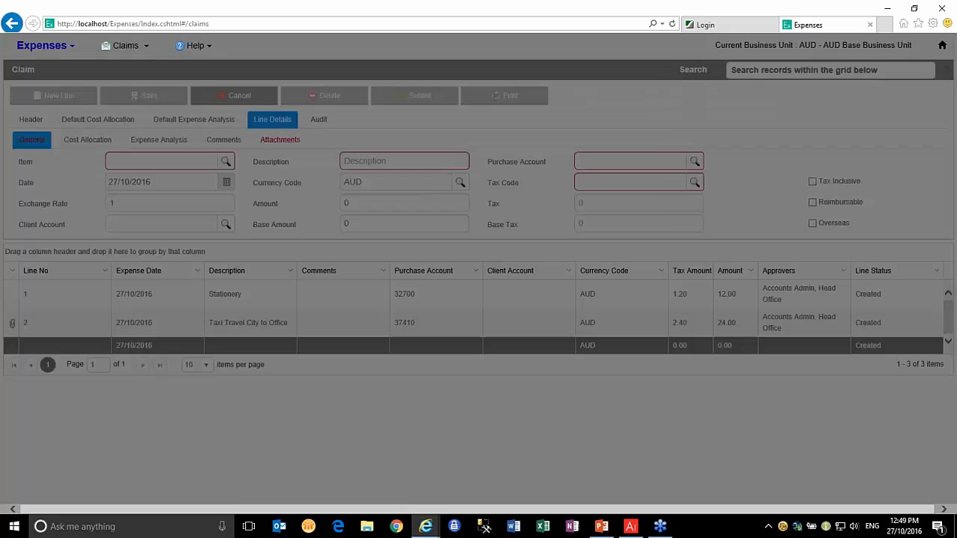
double_click(334, 135)
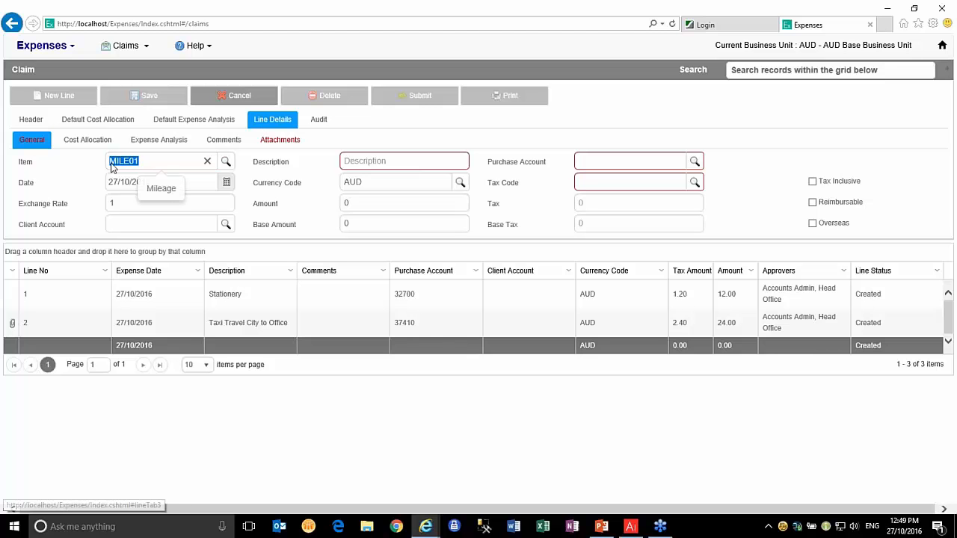
key("Tab")
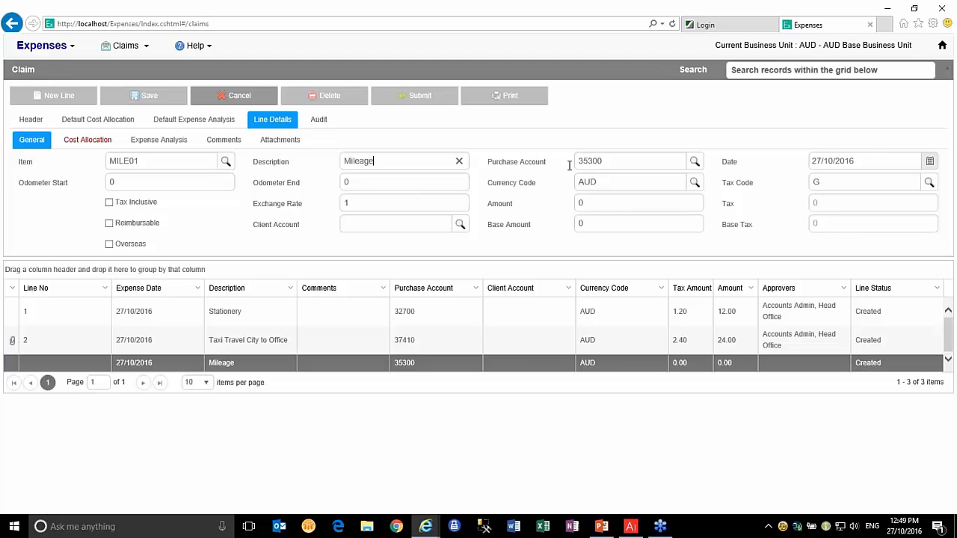
Enter odometer readings 2500 to 2550, giving a mileage amount of 33 with 3.3 tax
left_click(114, 183)
double_click(114, 184)
type("2500")
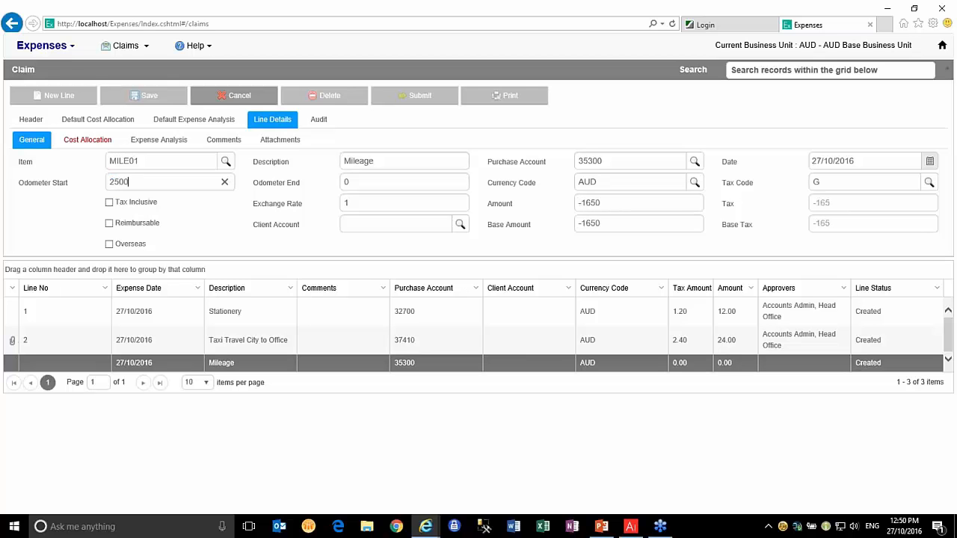
key("Tab")
type("2550")
key("Tab")
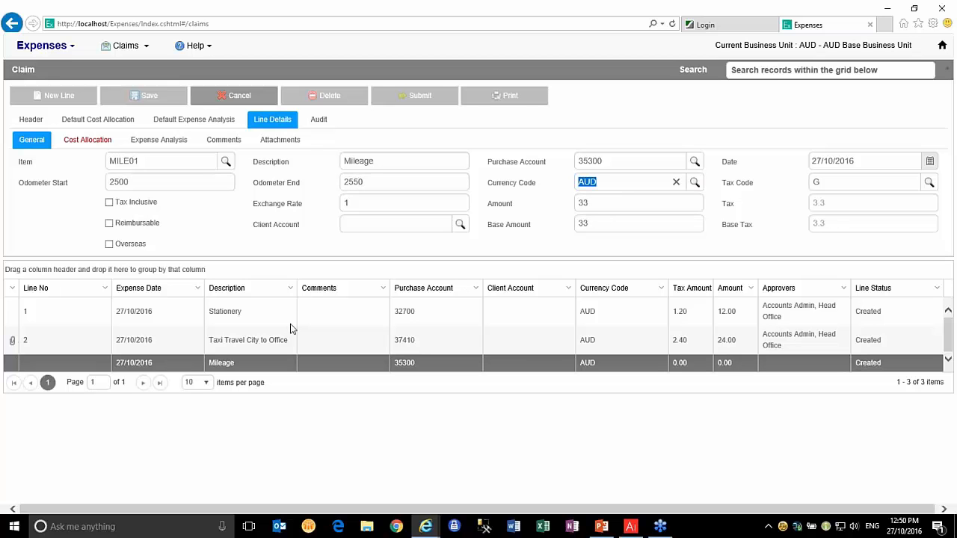
left_click(600, 202)
Assign department 23 (Quality Assurance) to the mileage line's cost allocation
left_click(81, 142)
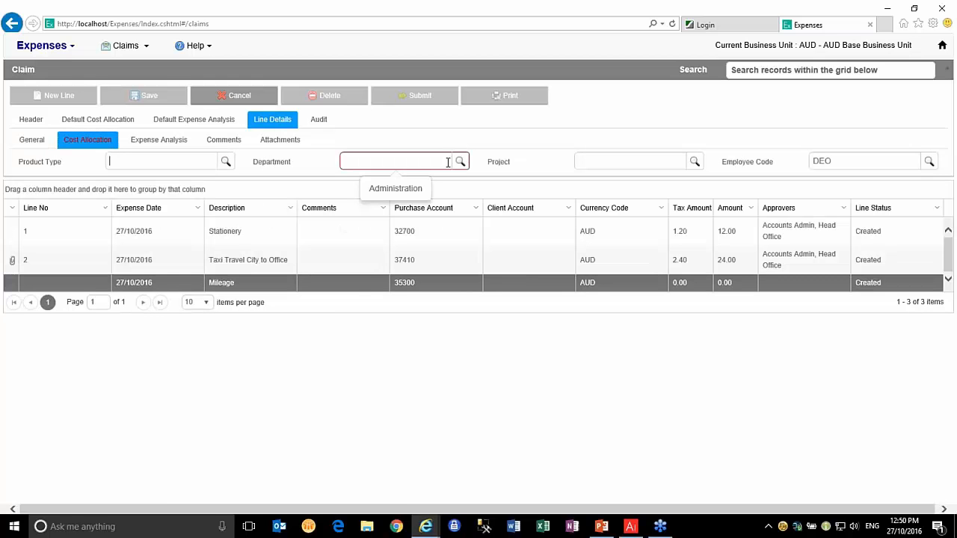
left_click(459, 162)
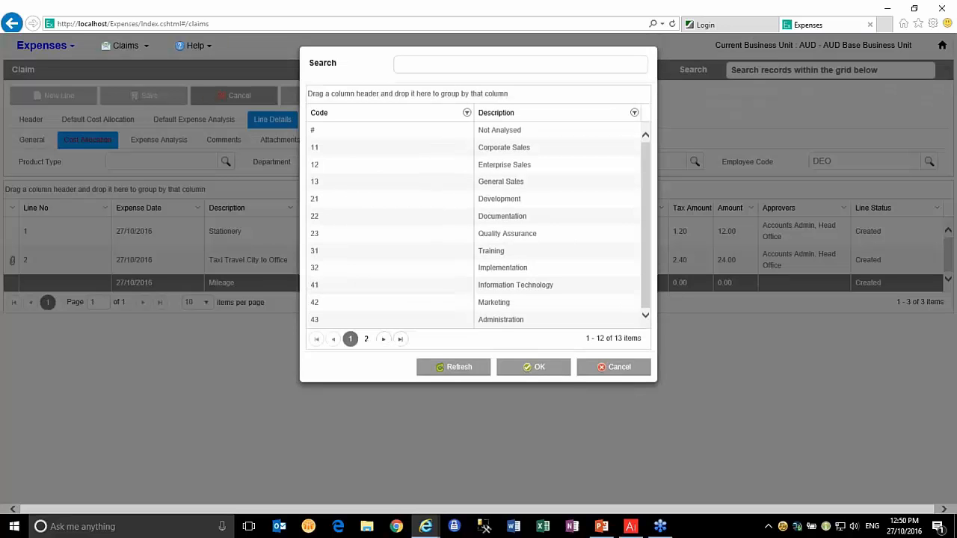
left_click(333, 242)
double_click(333, 239)
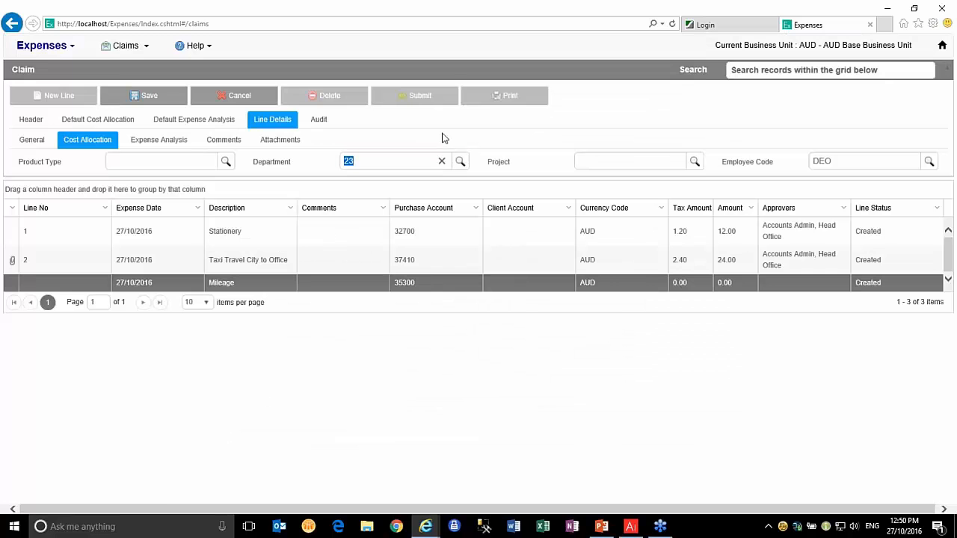
Save the mileage line as line 3 and submit the claim for approval
left_click(142, 95)
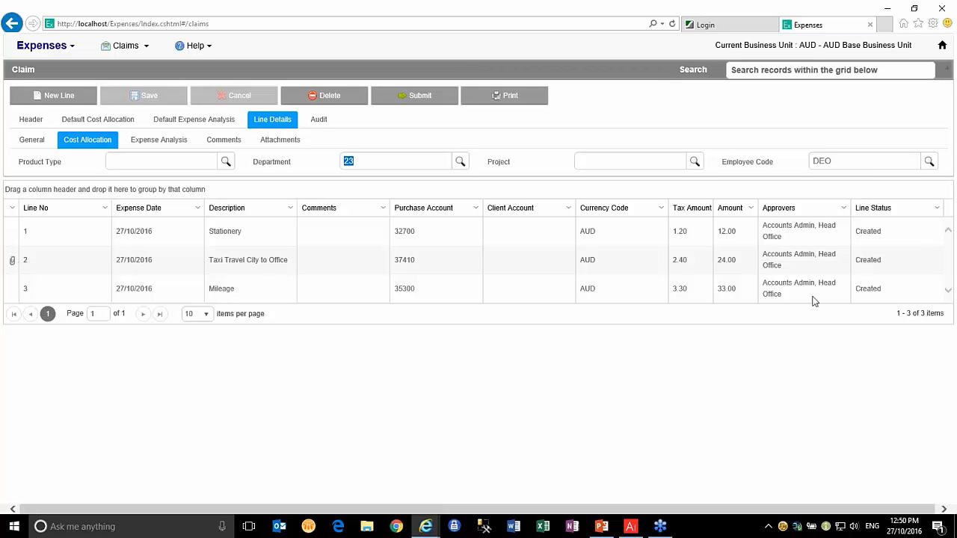
left_click(419, 97)
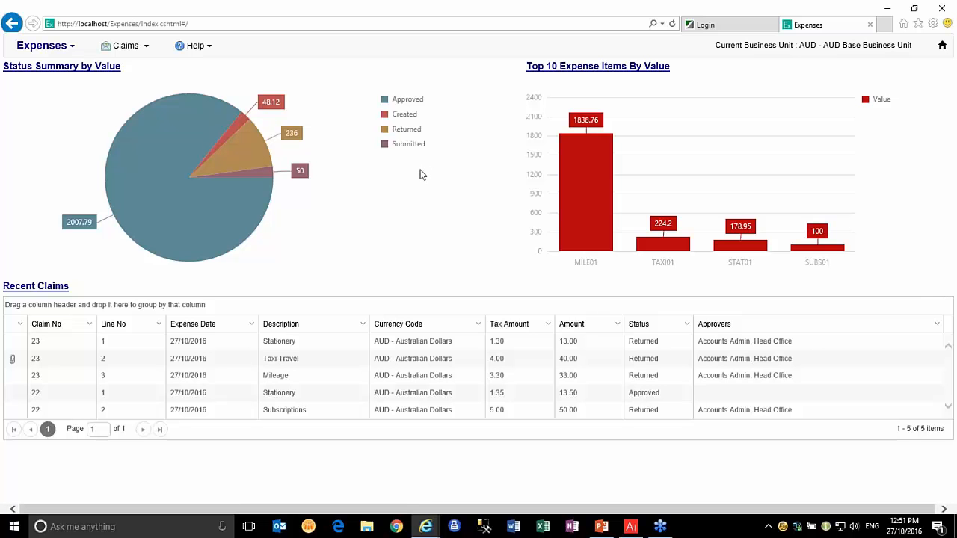
left_click(346, 396)
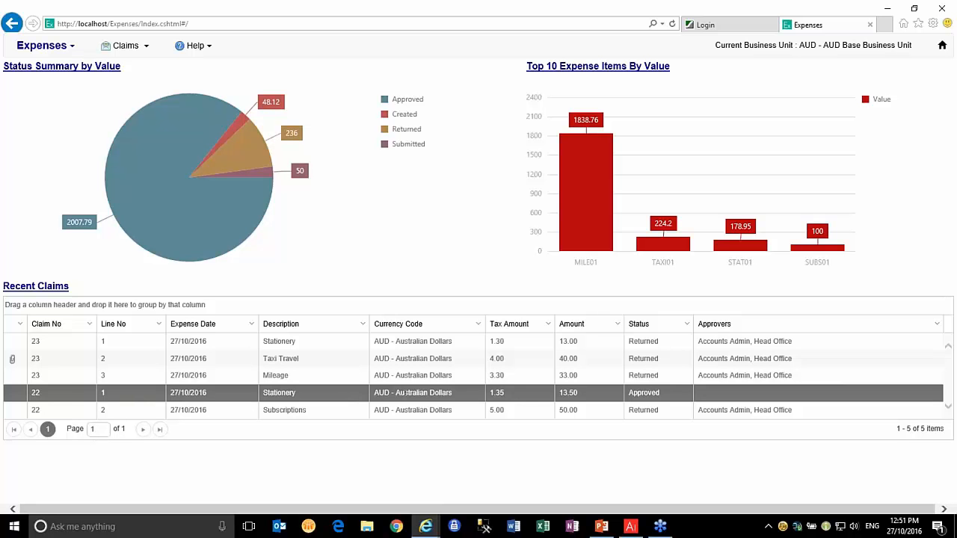
Open claim 22 and view its audit, showing line 2 returned with 'Please attach receipt'
double_click(405, 393)
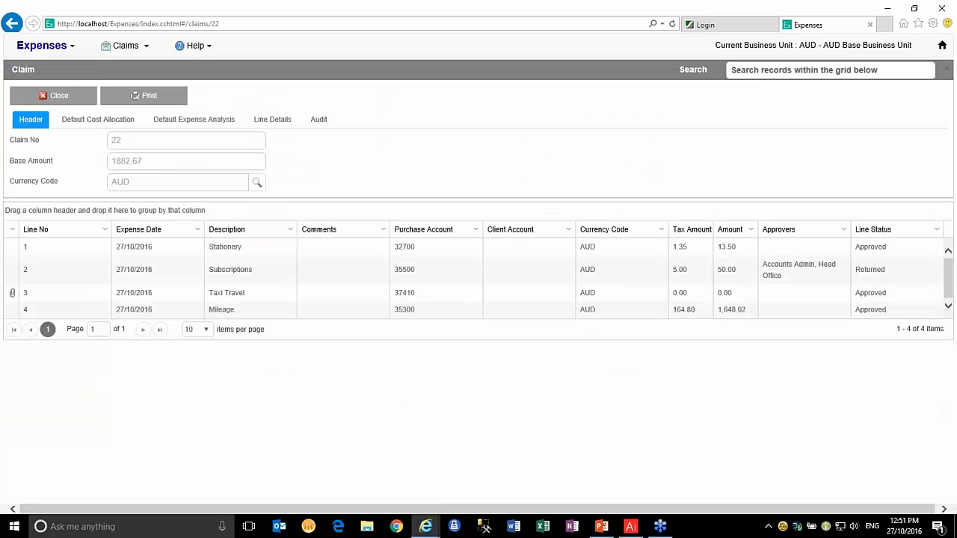
left_click(273, 122)
left_click(318, 121)
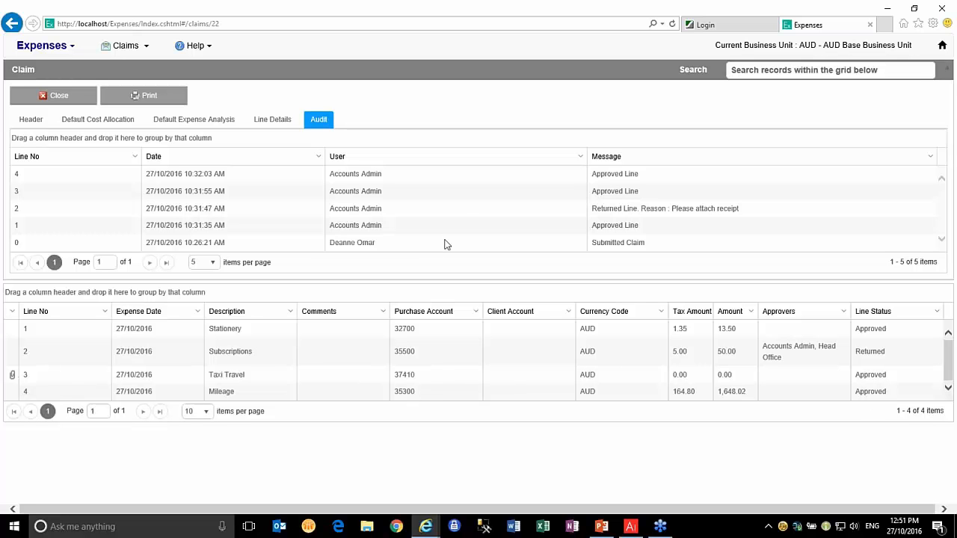
left_click(399, 247)
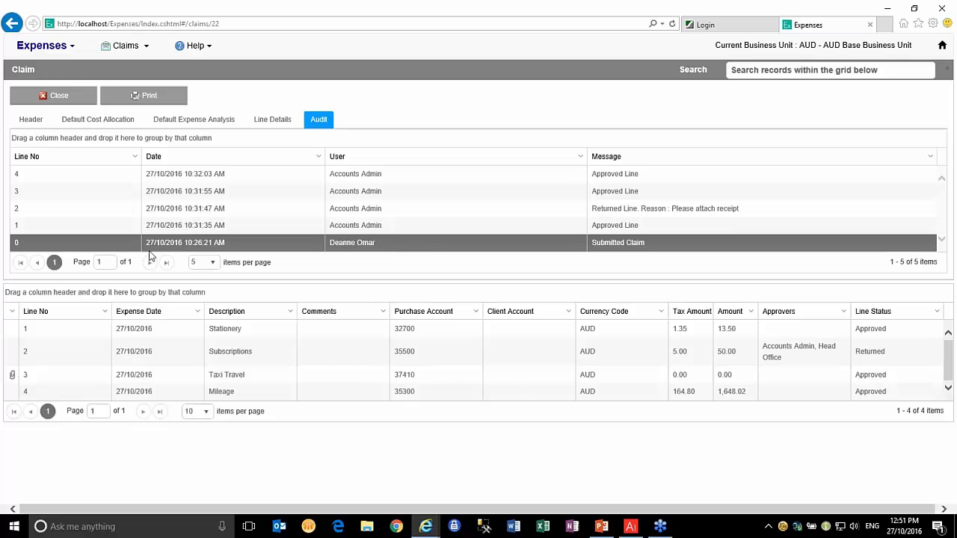
left_click(42, 228)
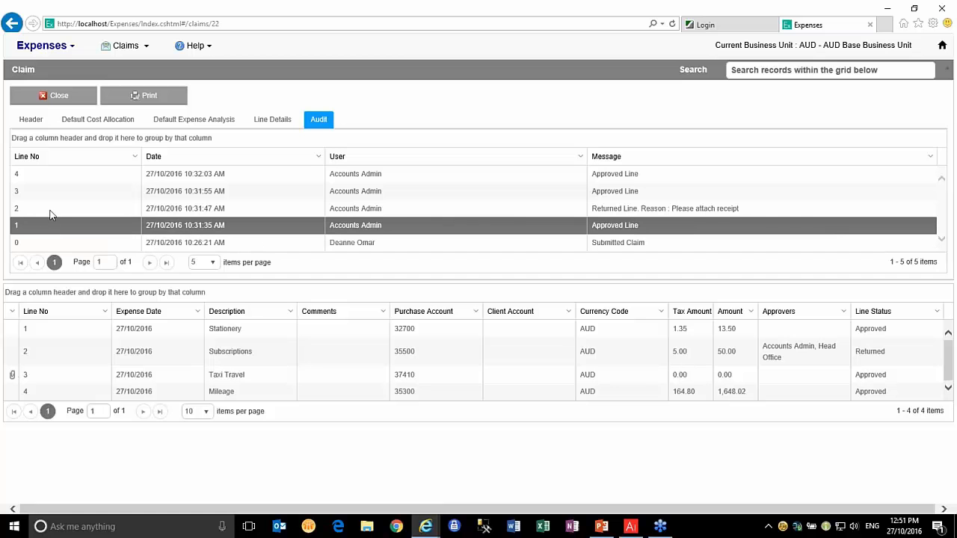
left_click(51, 210)
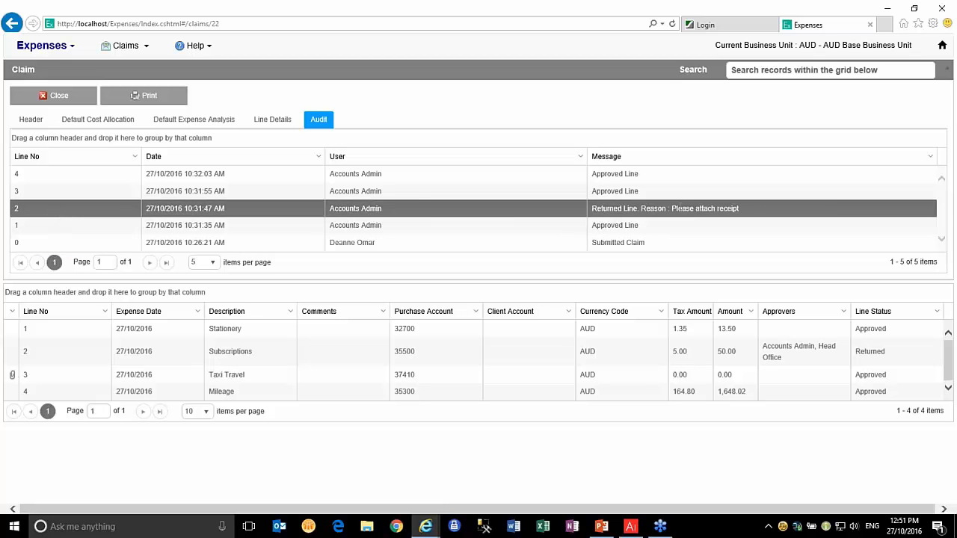
left_click(676, 191)
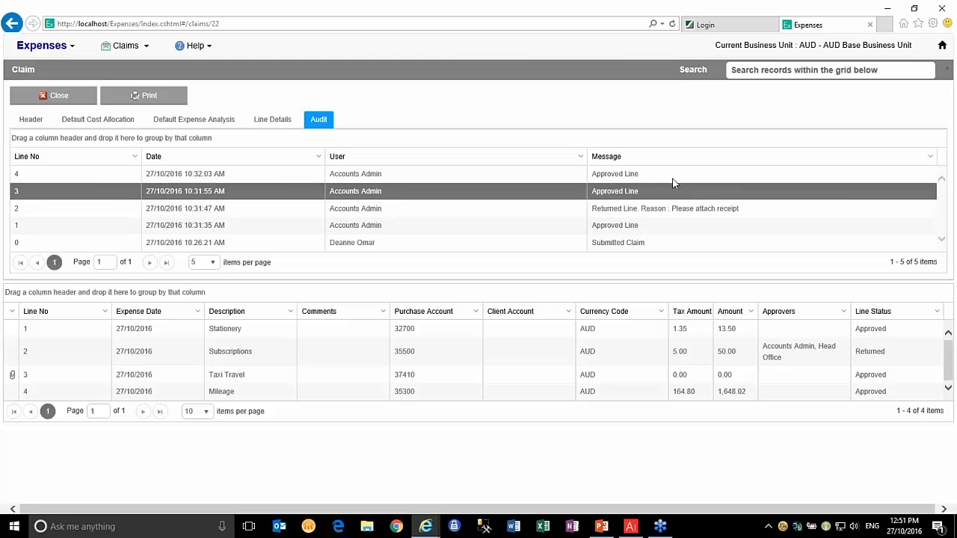
left_click(673, 177)
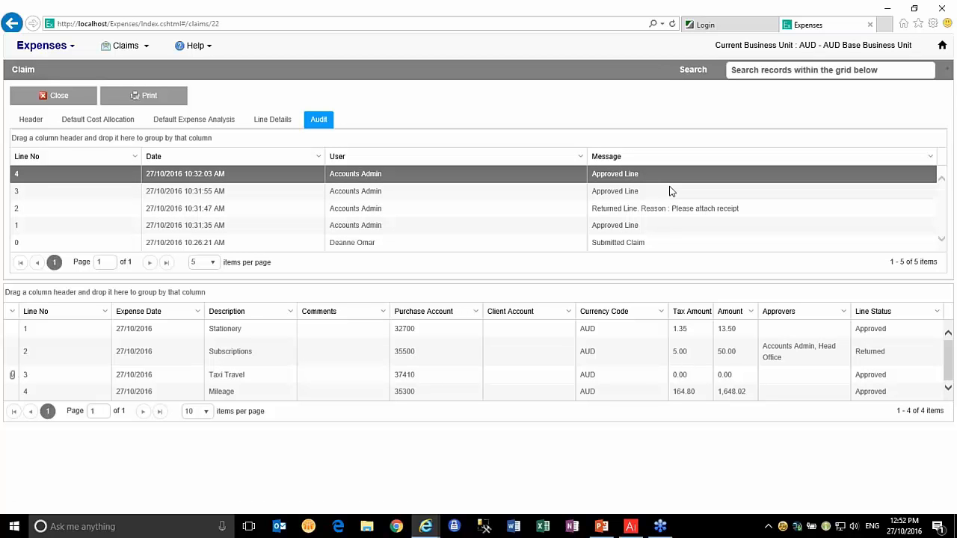
left_click(150, 102)
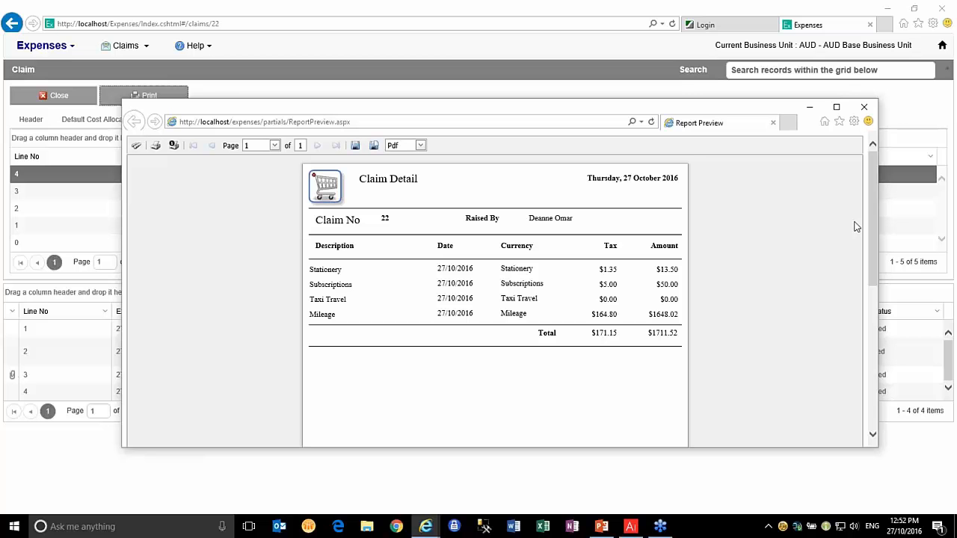
Close the Claim Detail report preview and claim 22, returning to the dashboard
left_click(863, 109)
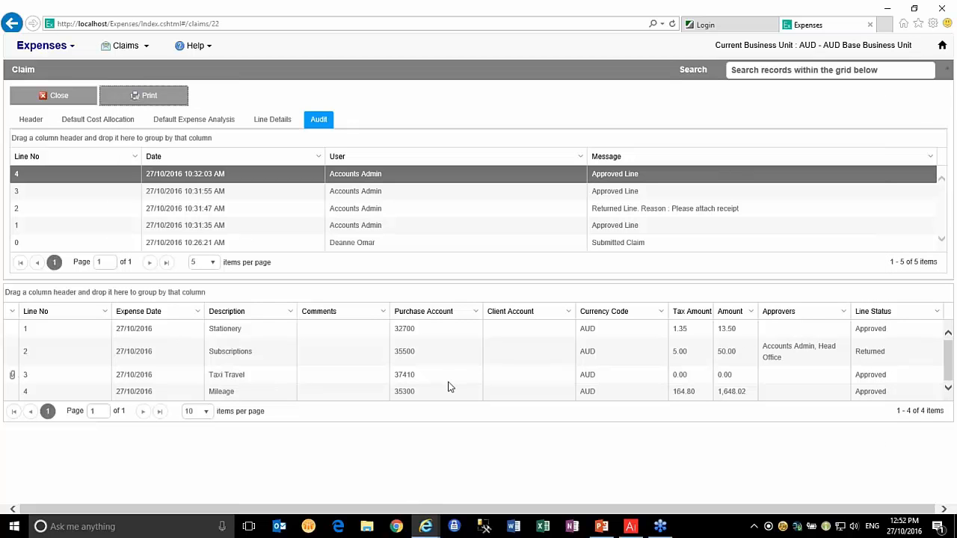
left_click(66, 97)
Print a Claim Listing preview of all claims from Search Claims, review it, then close it
left_click(127, 46)
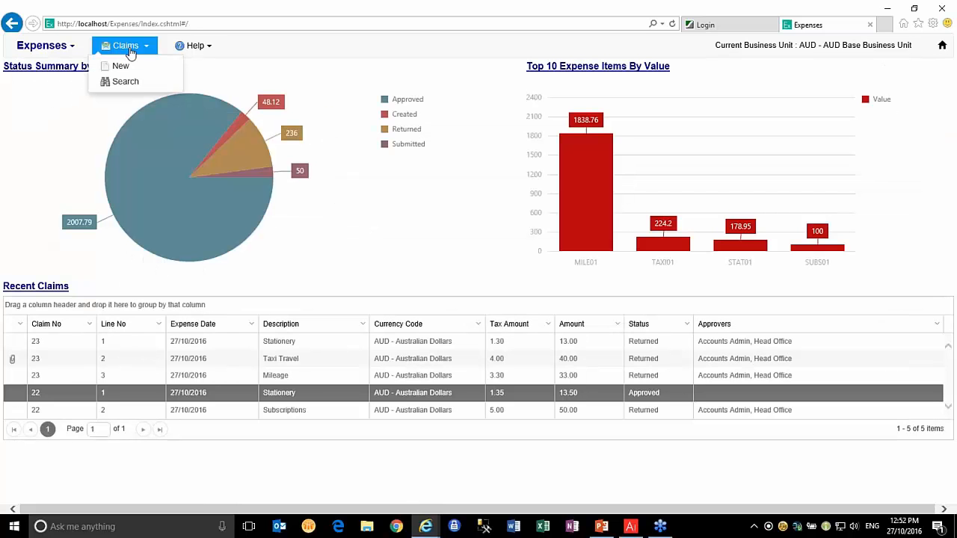
left_click(126, 82)
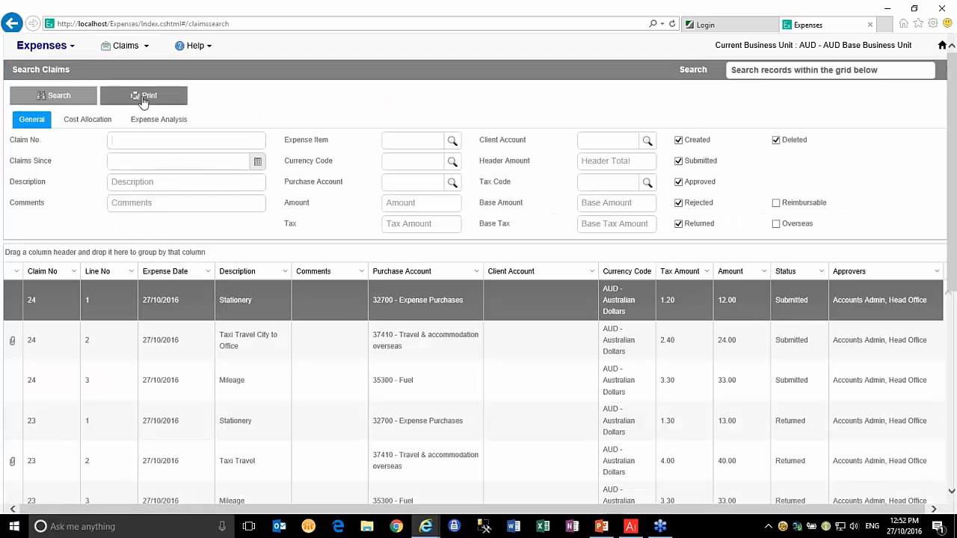
left_click(144, 101)
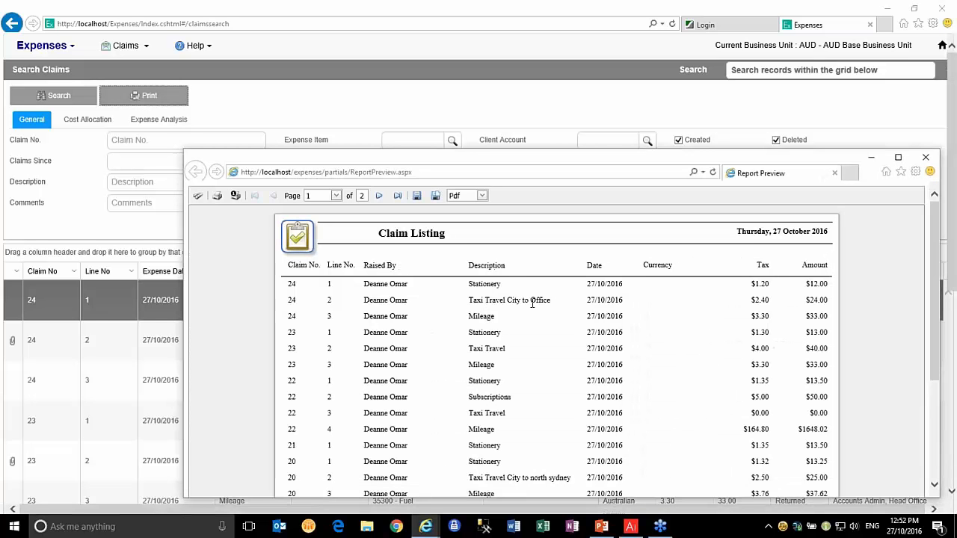
scroll(532, 302, "down", 4)
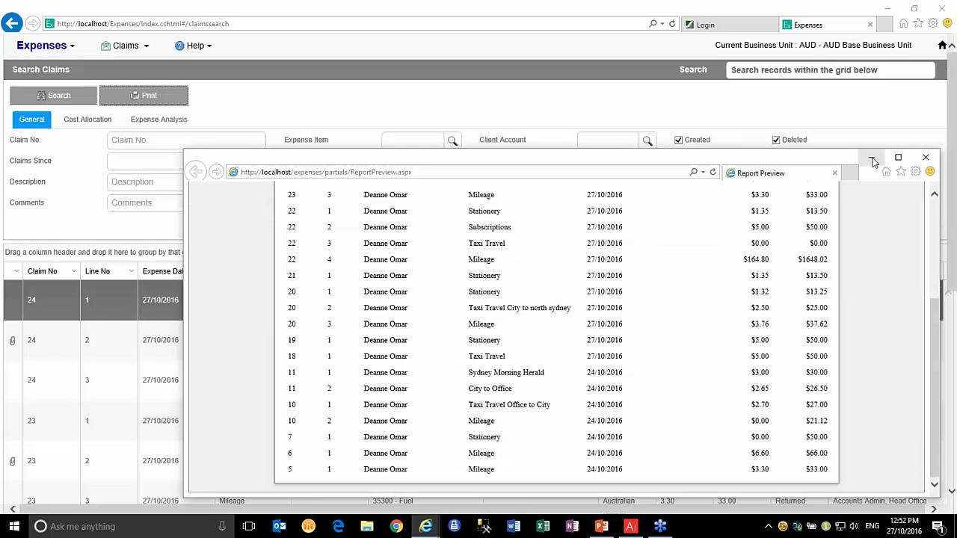
left_click_drag(861, 174, 789, 162)
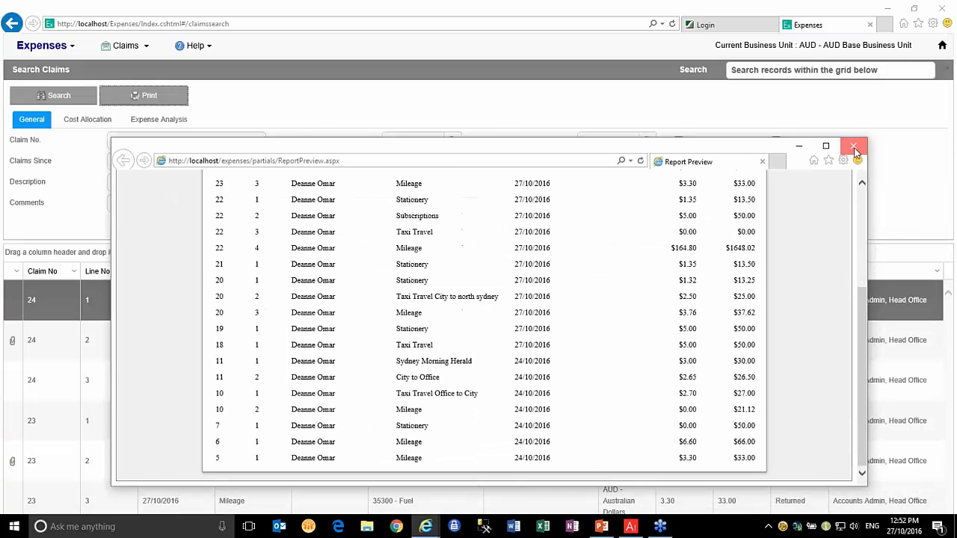
left_click(854, 147)
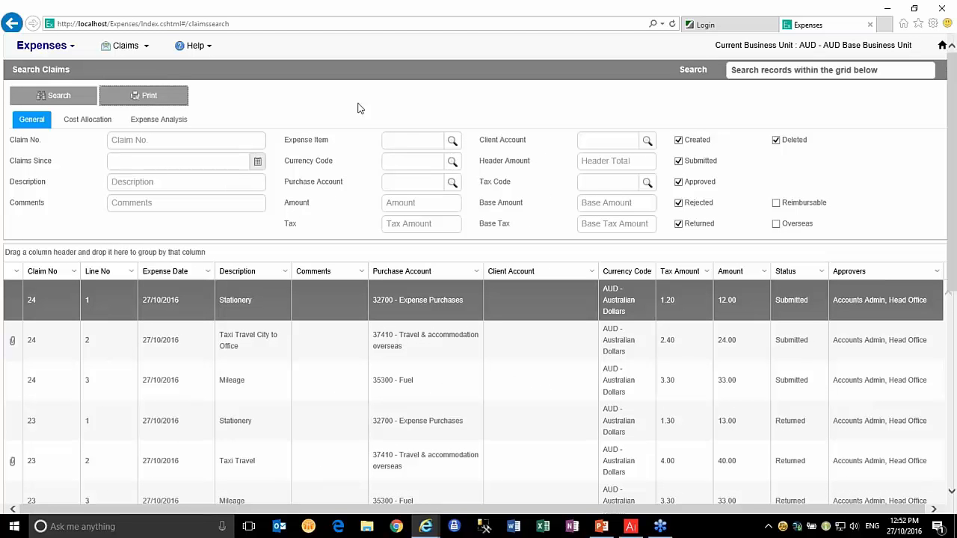
Log out and sign back in as the Accounts Admin user with the admin password
left_click(61, 47)
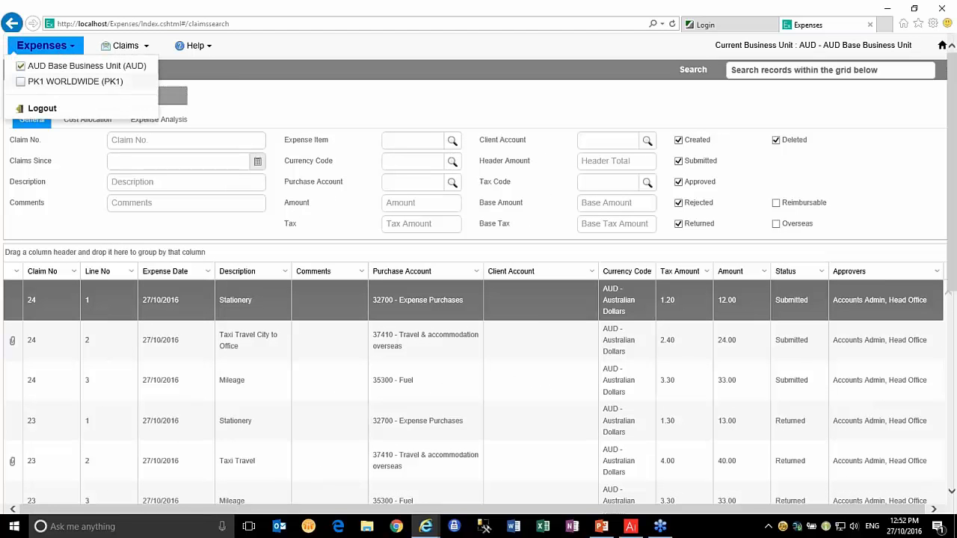
left_click(67, 110)
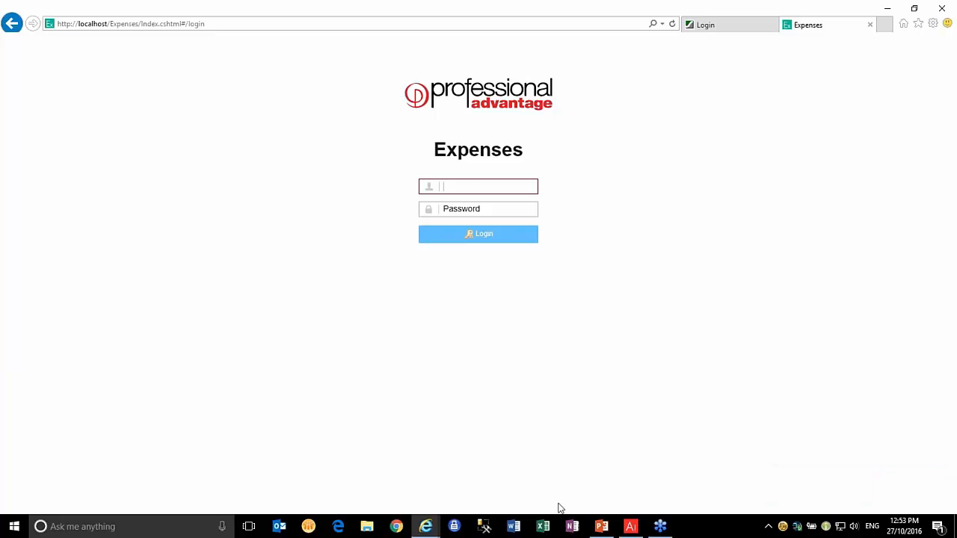
type("Accounts")
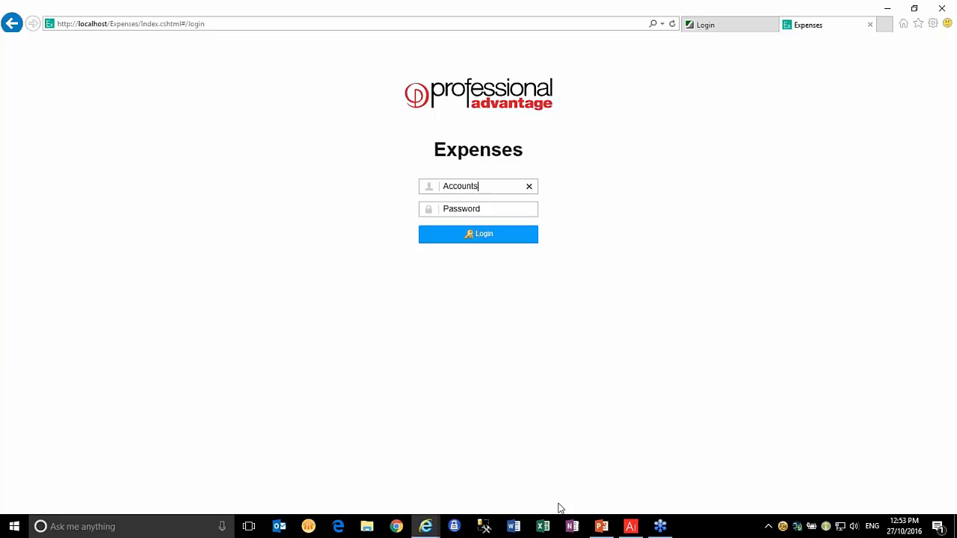
type(" Admin")
key("Tab")
type("***")
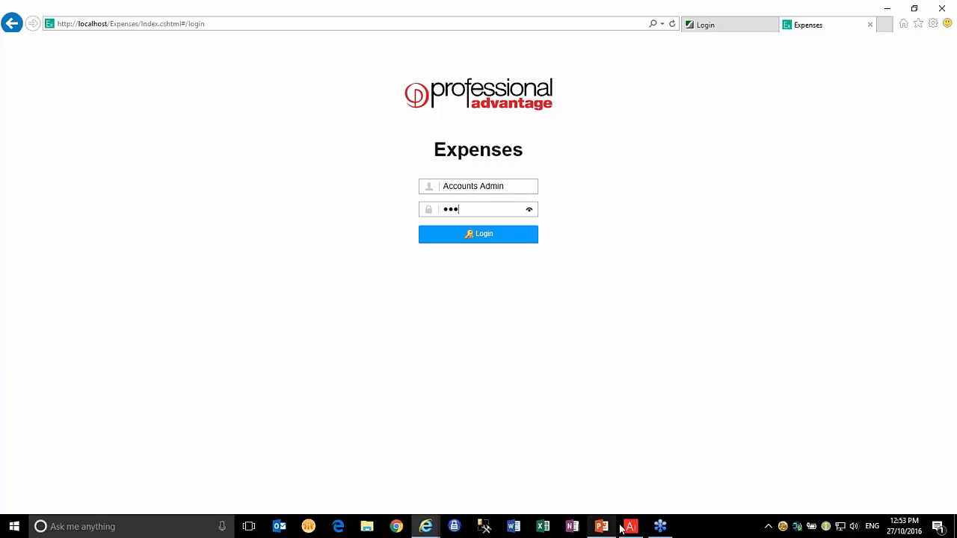
left_click(486, 241)
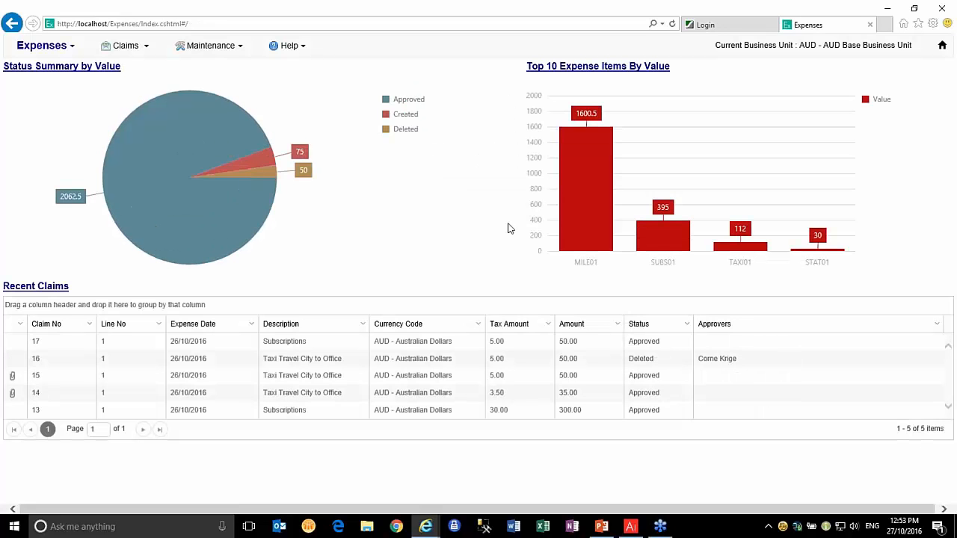
Open Claims > Approve to list claim 24's three lines awaiting approval
left_click(147, 47)
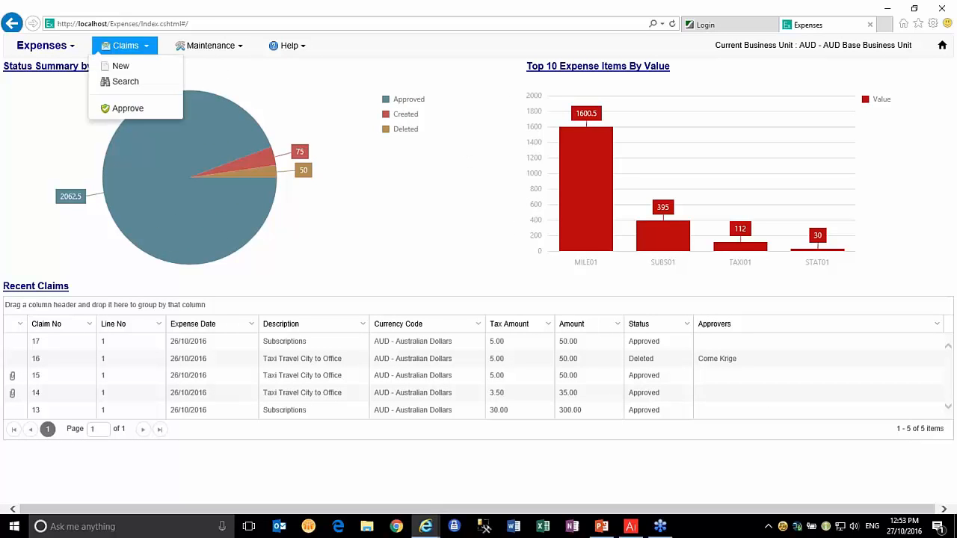
left_click(221, 47)
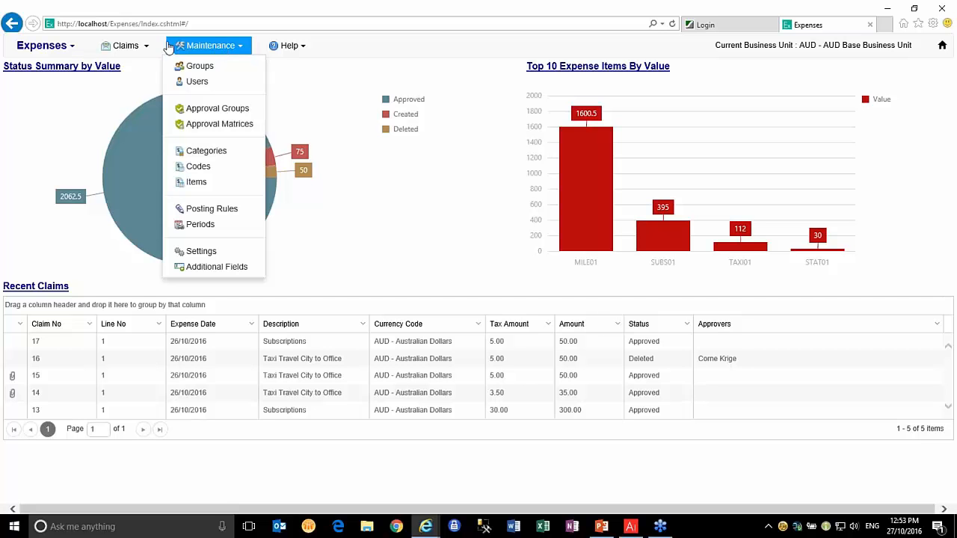
mouse_move(149, 50)
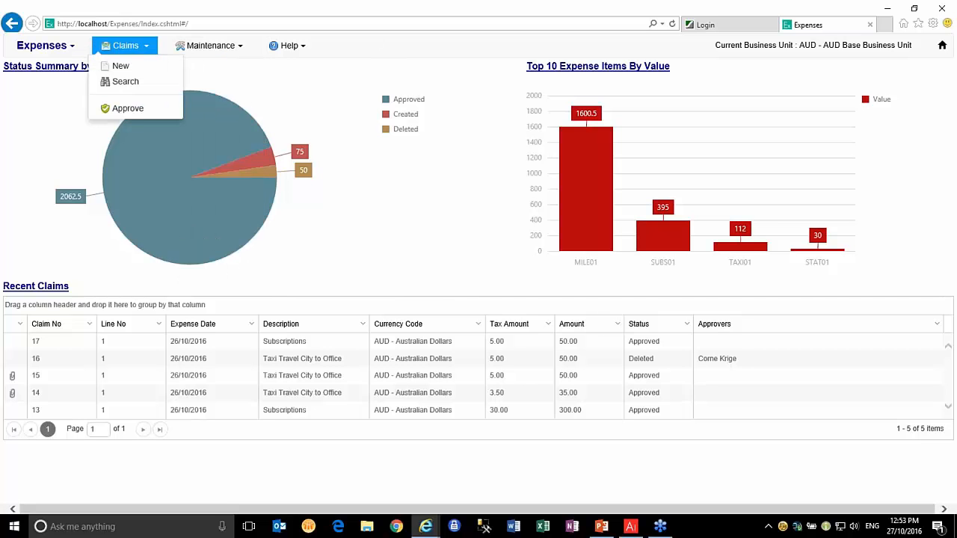
left_click(129, 109)
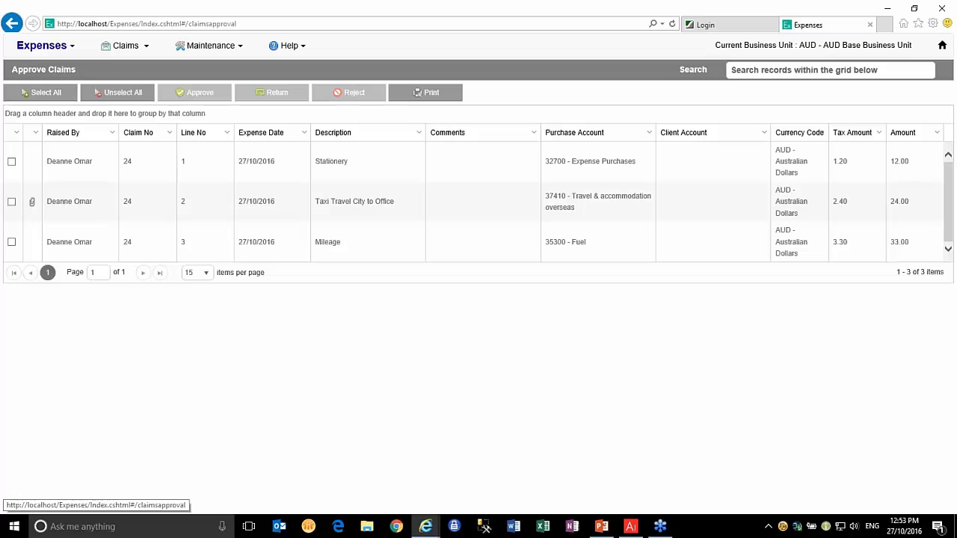
Return the Stationery line to the claimant with the reason 'Enter a receipt please'
left_click(11, 162)
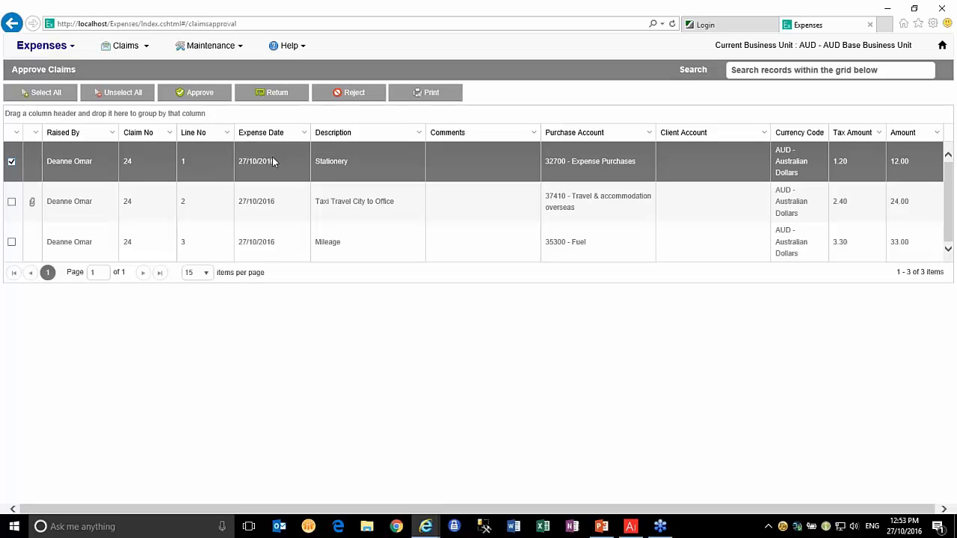
left_click(274, 93)
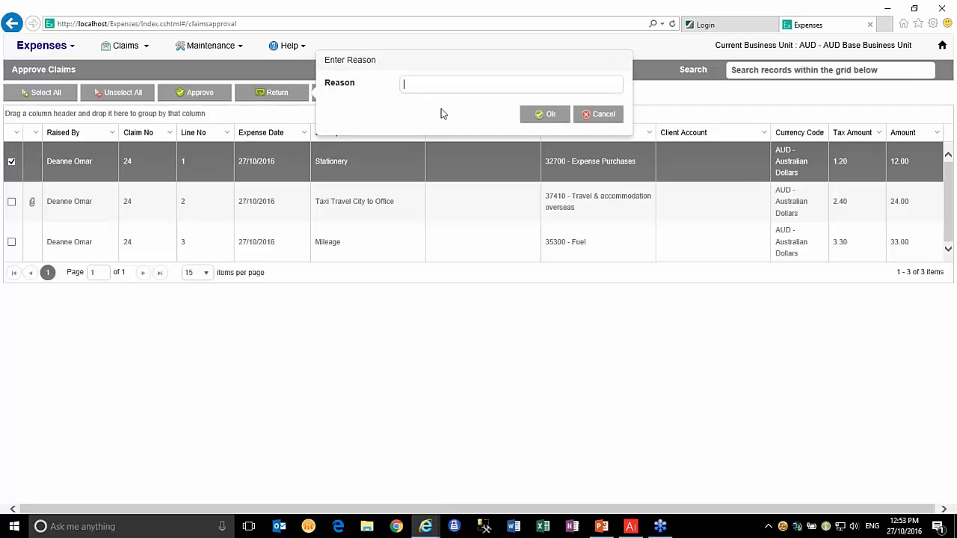
type("Enter a rece")
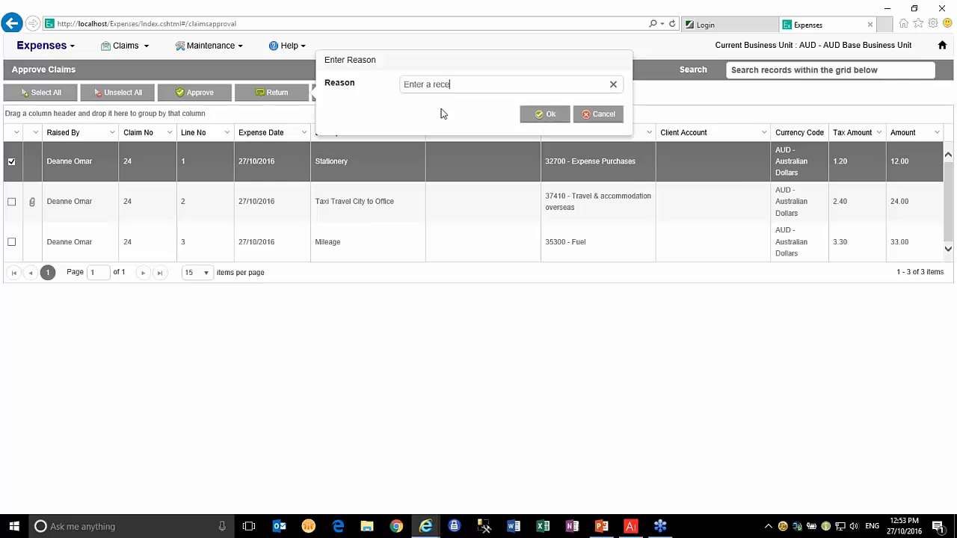
type("ipt please")
left_click(545, 119)
Approve the Taxi Travel City to Office and Mileage lines
left_click(11, 162)
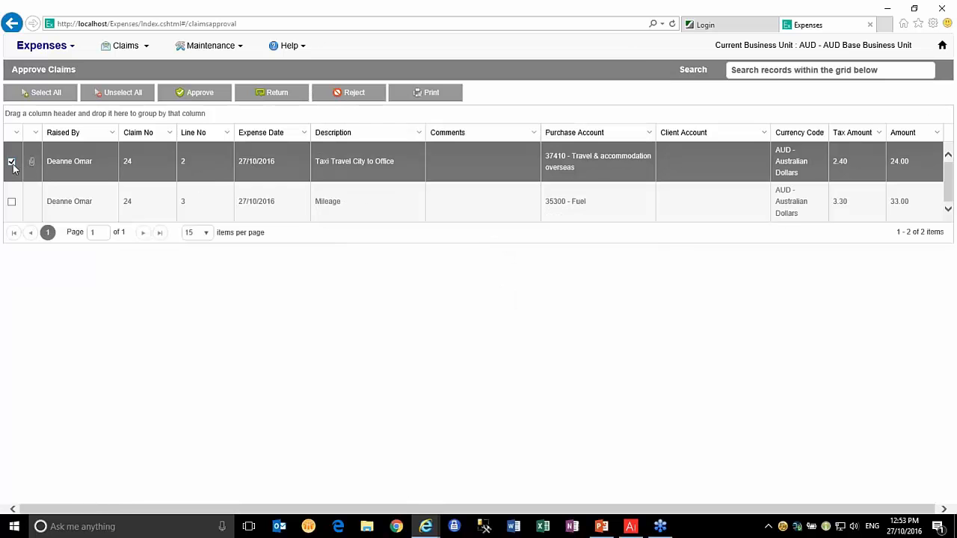
left_click(11, 201)
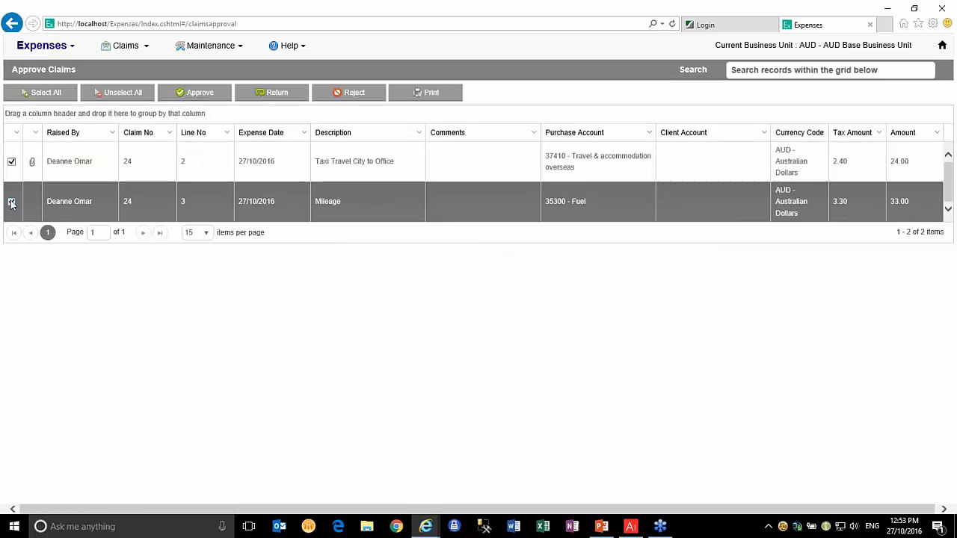
left_click(196, 93)
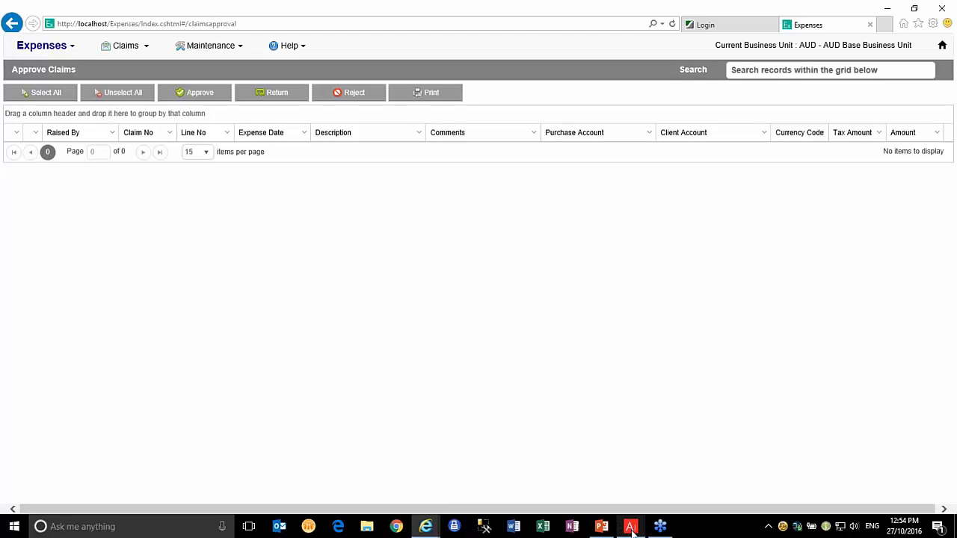
mouse_move(632, 532)
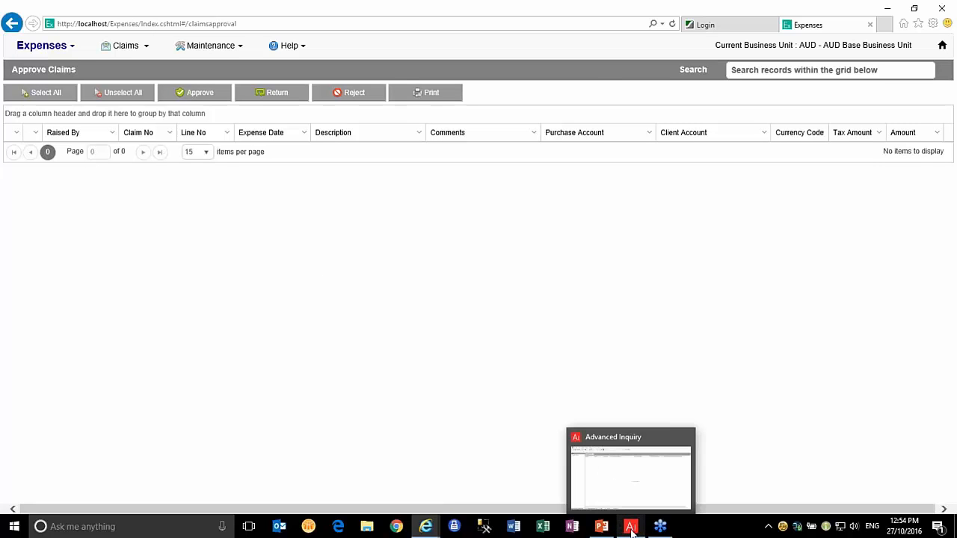
In Advanced Inquiry, select the Expense Journal inquiry and refresh it to load data
left_click(631, 529)
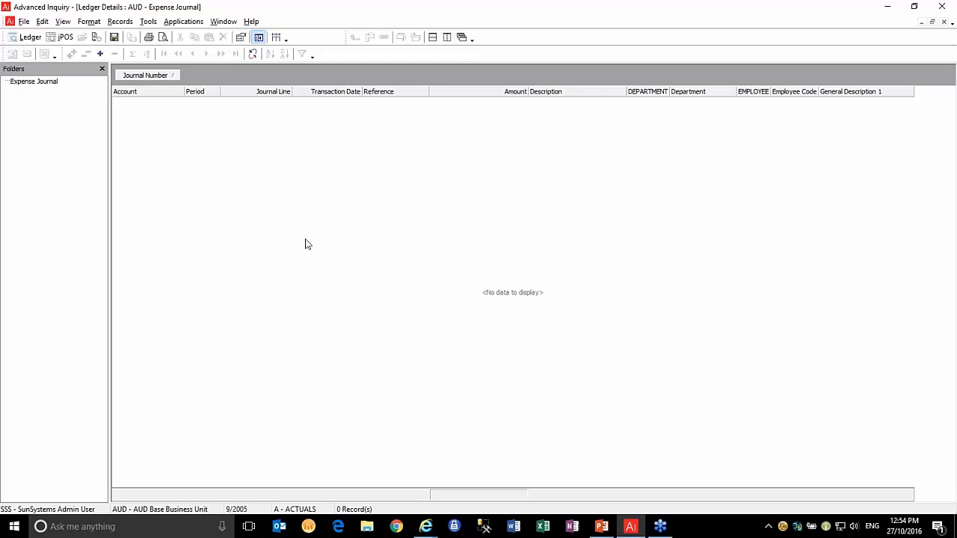
left_click(42, 84)
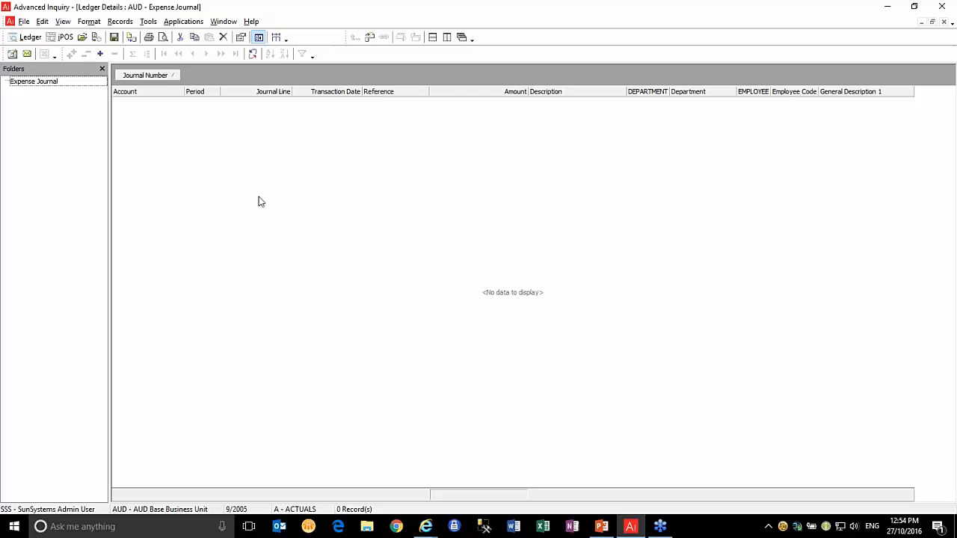
left_click(252, 56)
left_click(253, 55)
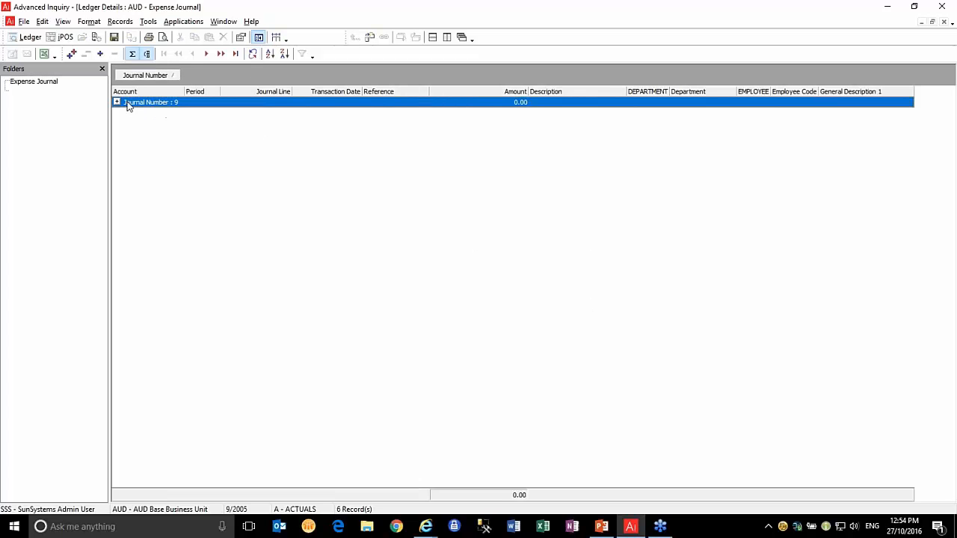
Expand journal 9 and review its Mileage line and Taxi line of 24.00
left_click(117, 102)
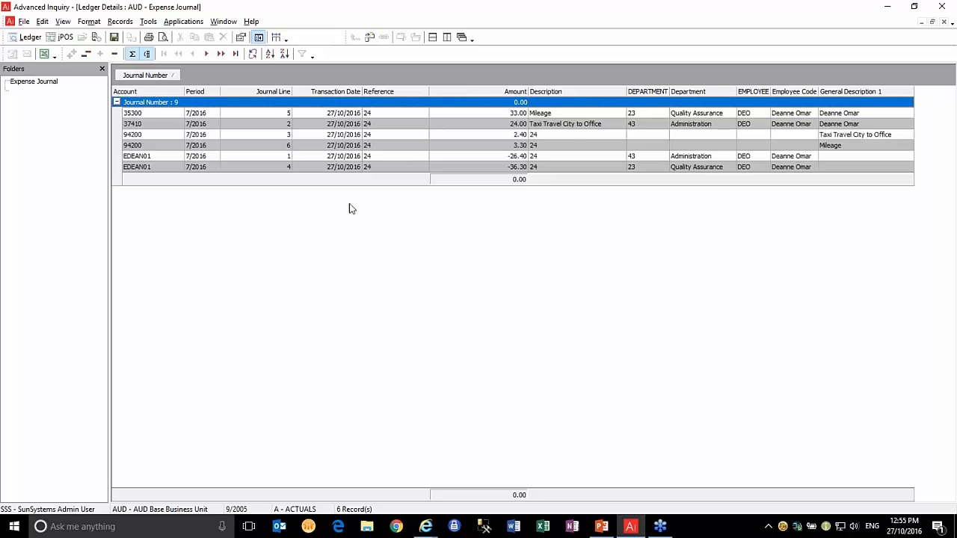
left_click(558, 115)
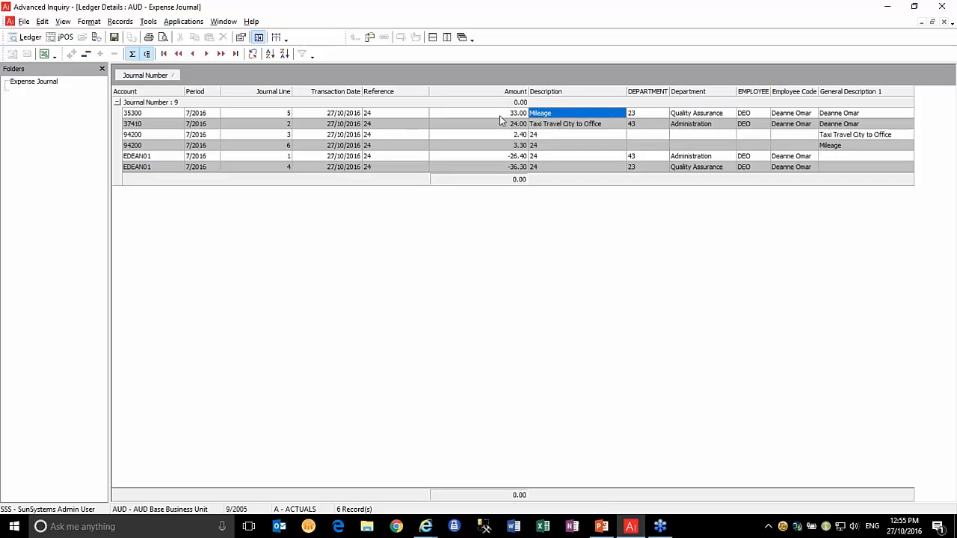
left_click(565, 126)
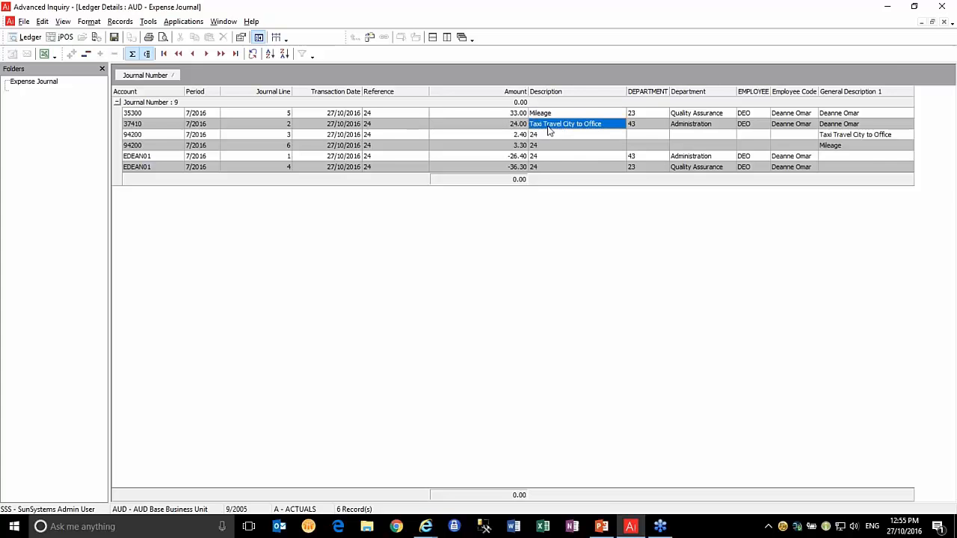
left_click(483, 127)
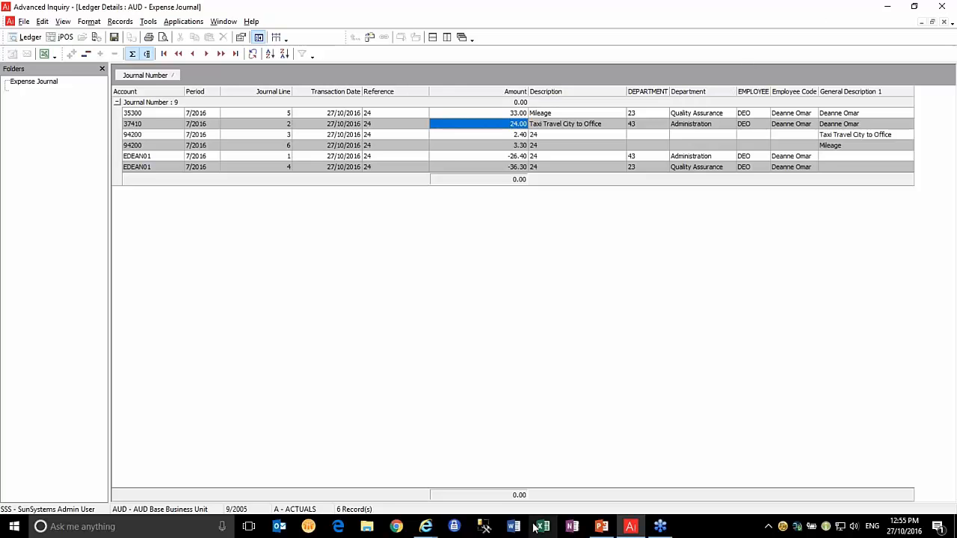
Run the PowerPoint slide show from slide 7, Approval eMail, then advance to Administration
left_click(603, 527)
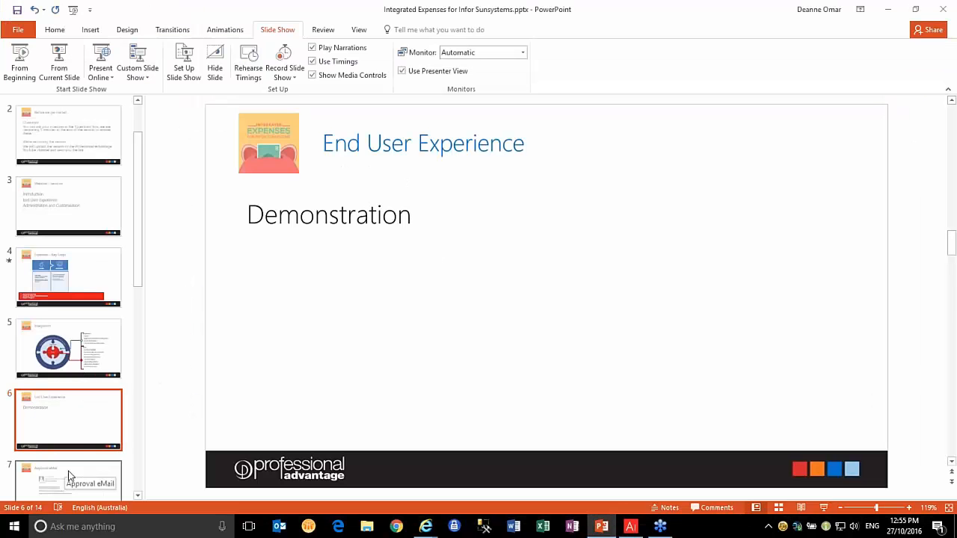
left_click(84, 473)
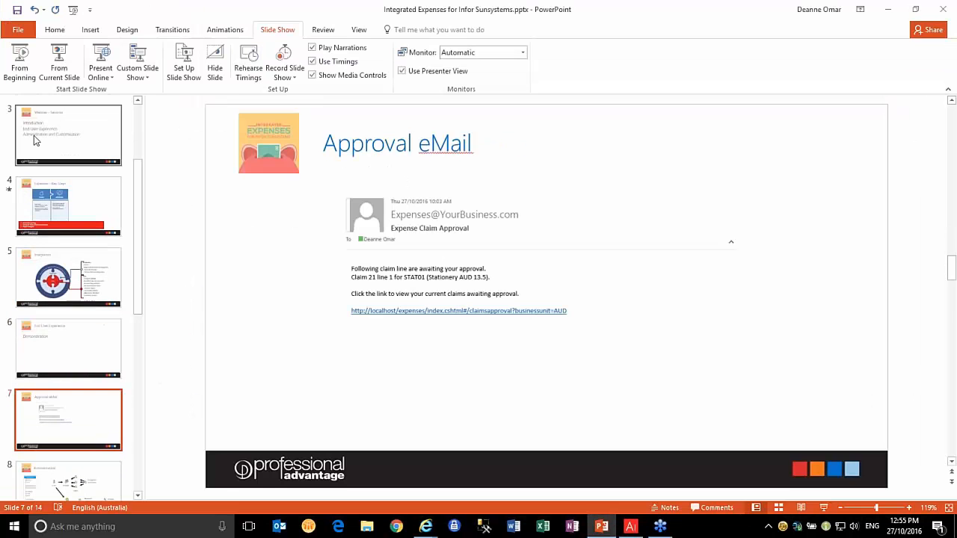
left_click(63, 67)
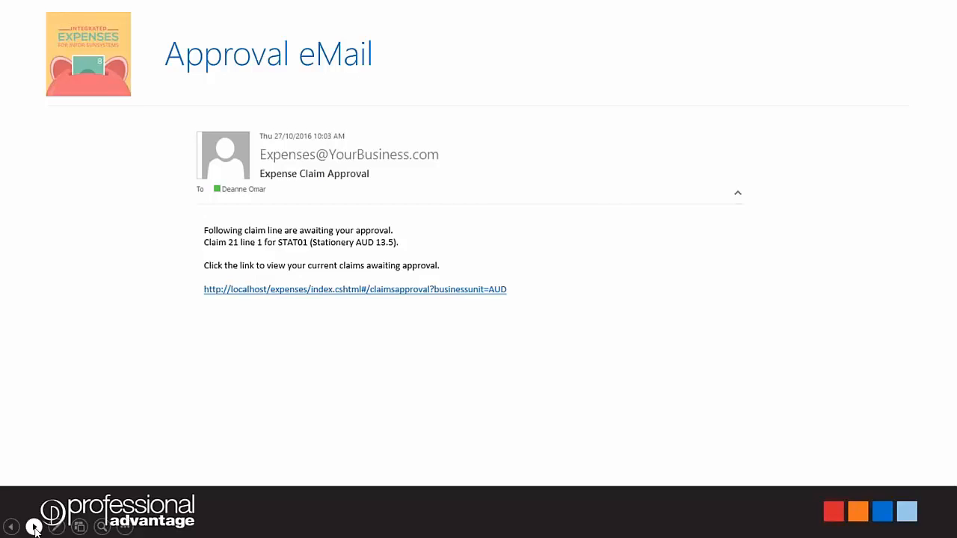
left_click(35, 529)
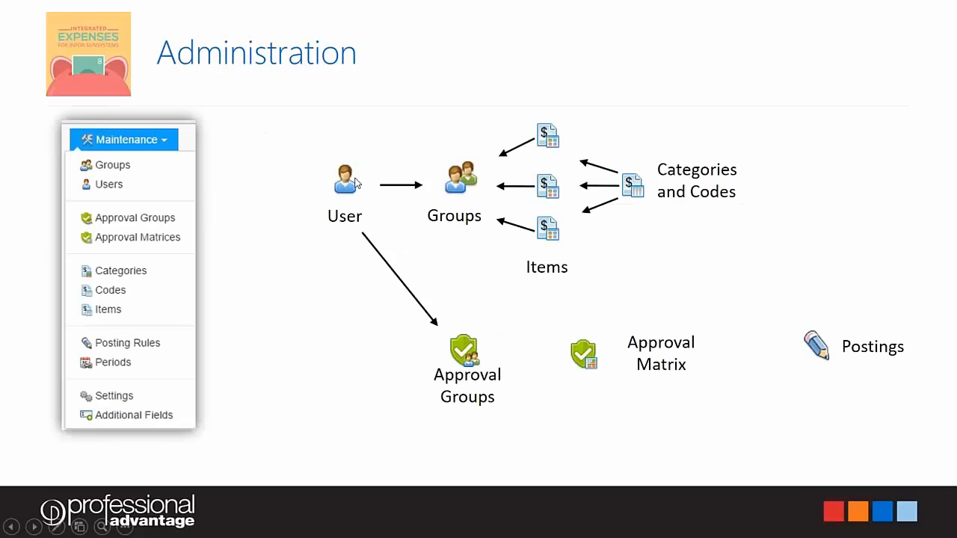
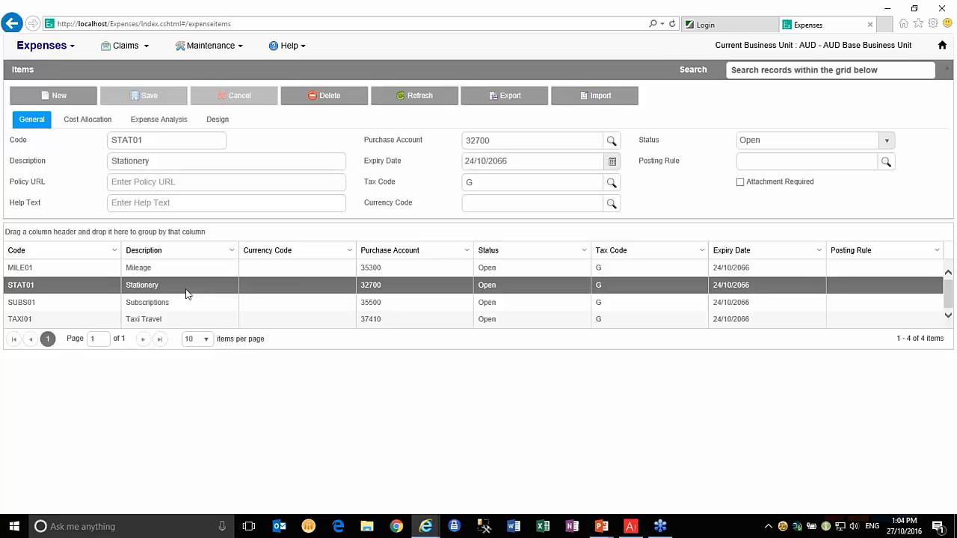
Switch the expense item to its Design tab to show the claim line layout designer
left_click(218, 121)
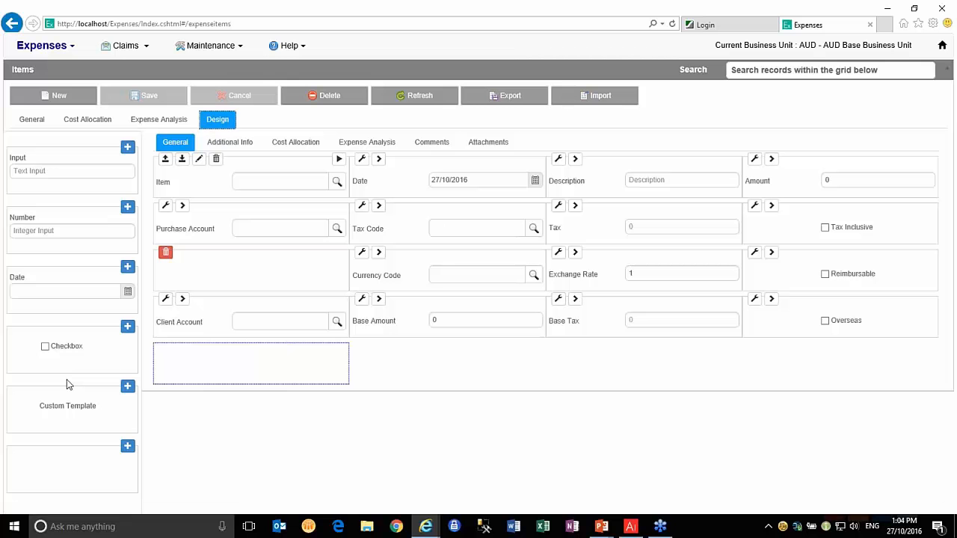
Create additional field RECREF as a Number type with size 6 and save it
left_click(210, 48)
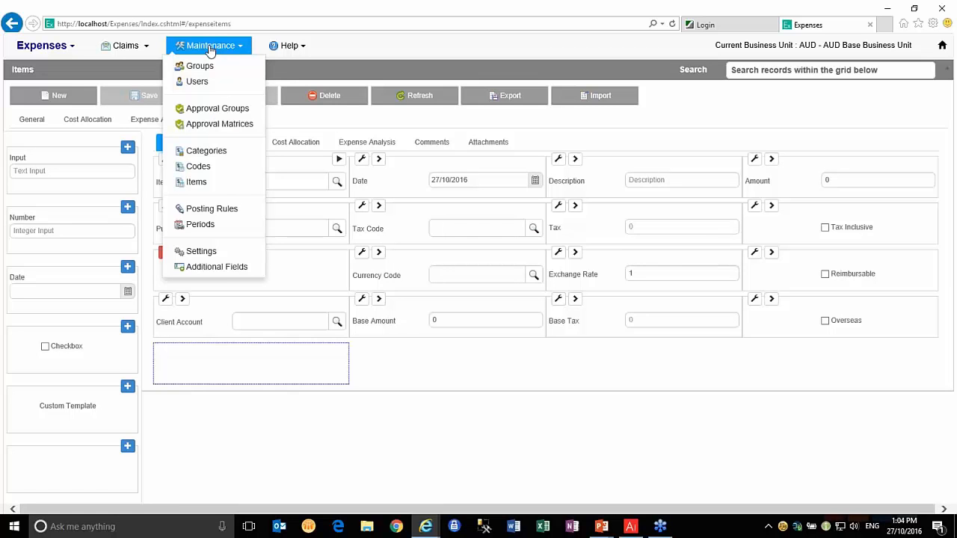
left_click(222, 268)
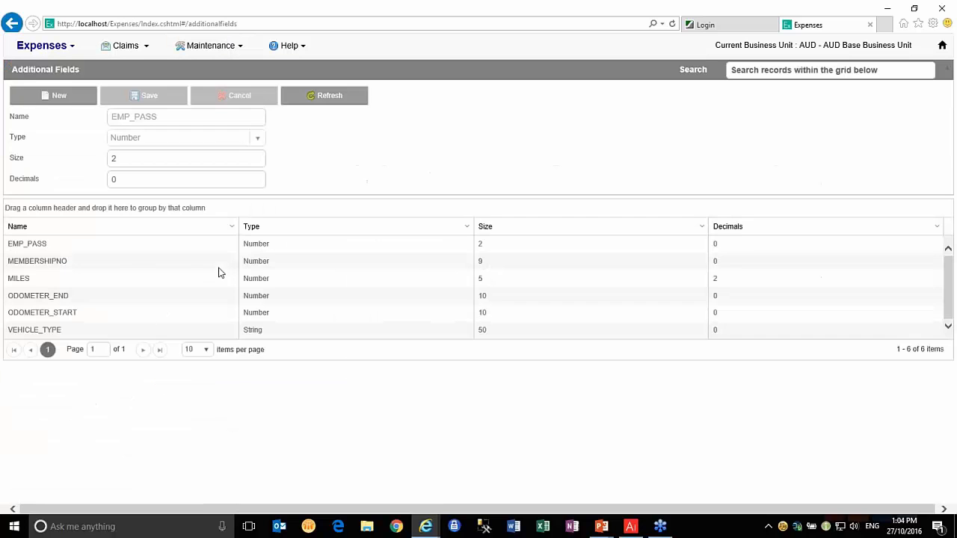
left_click(64, 98)
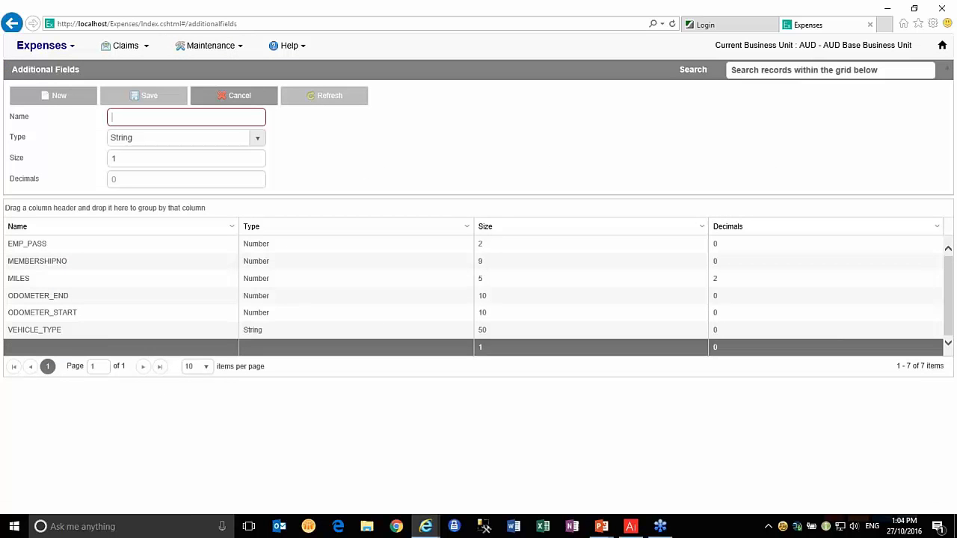
type("REC")
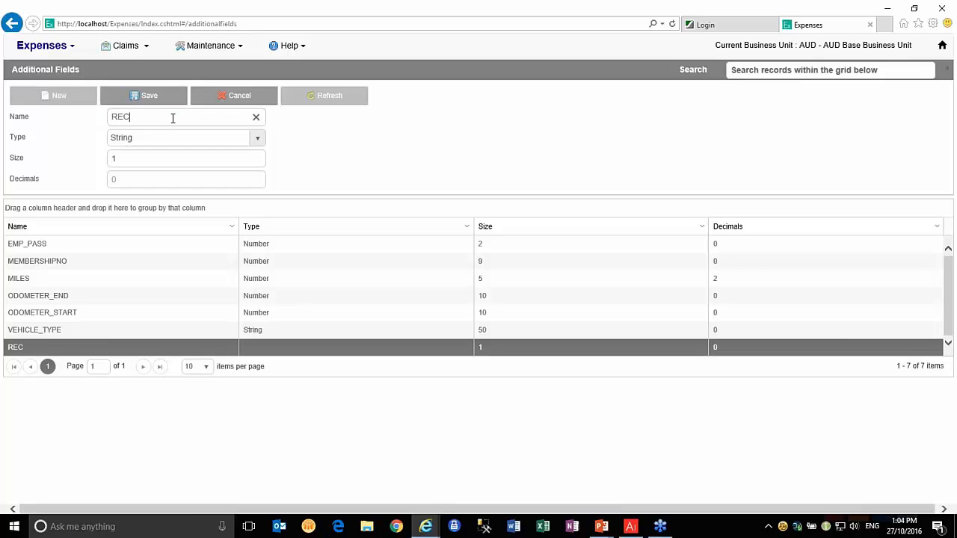
type("REF")
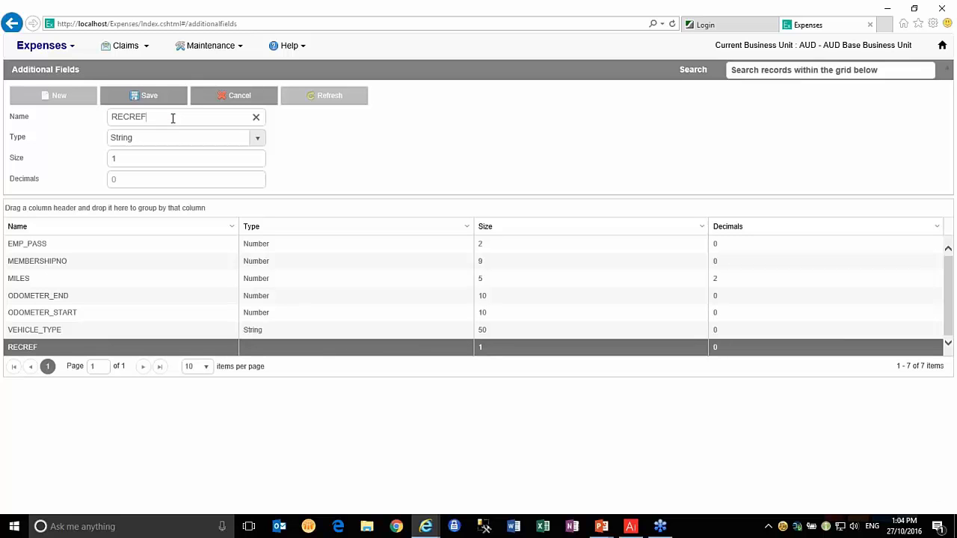
left_click(257, 139)
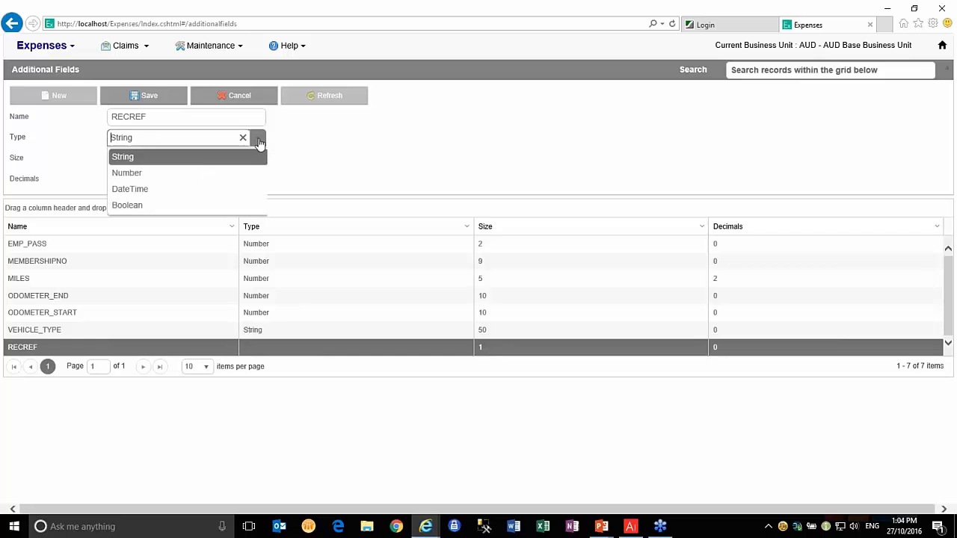
left_click(192, 174)
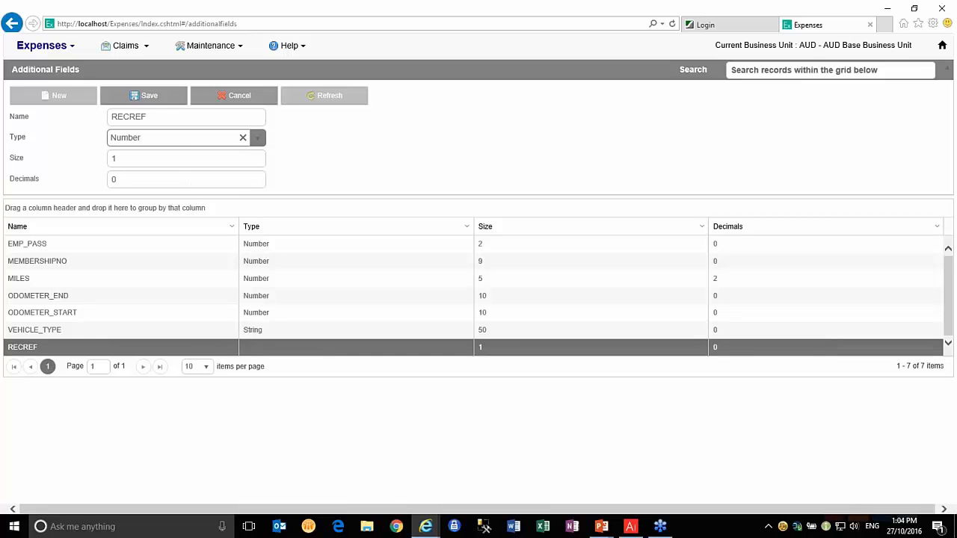
left_click(147, 98)
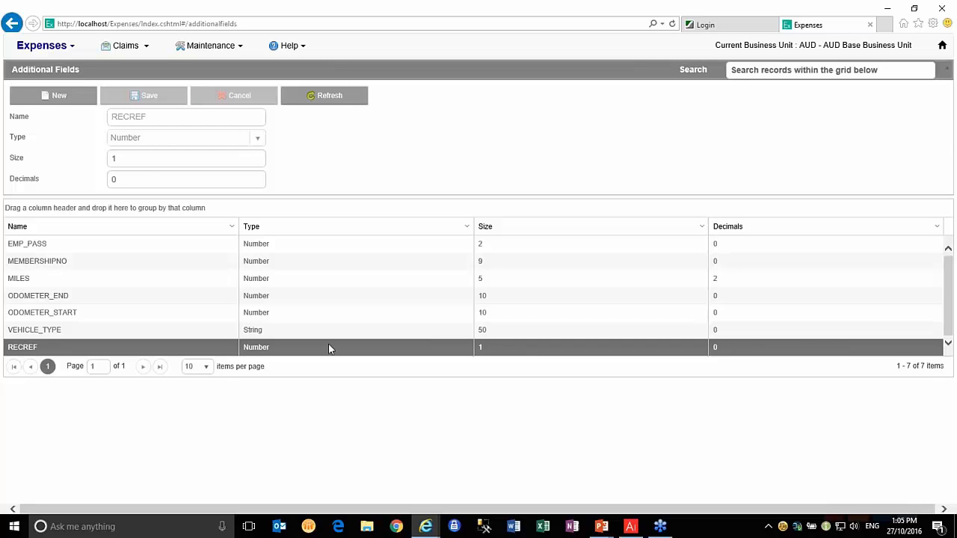
left_click_drag(139, 160, 109, 169)
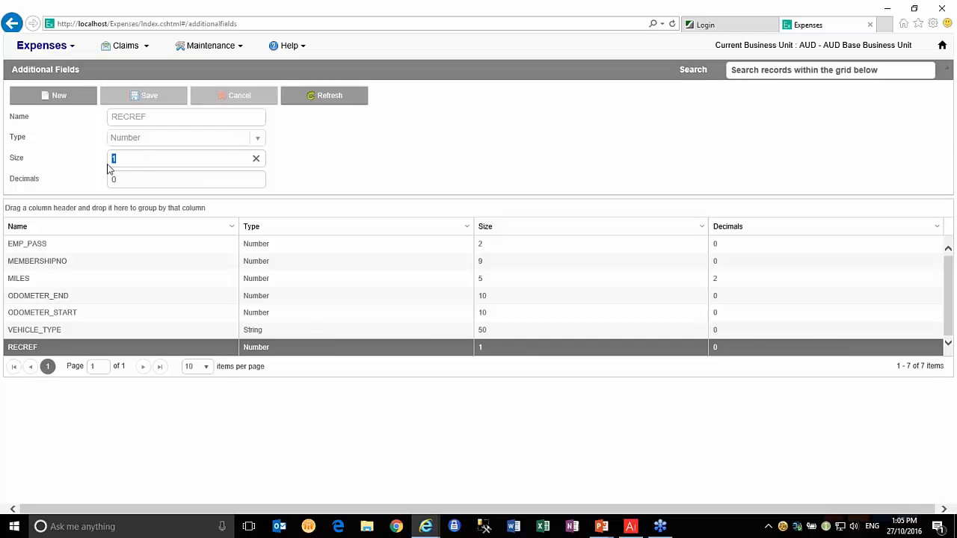
type("6")
left_click(136, 95)
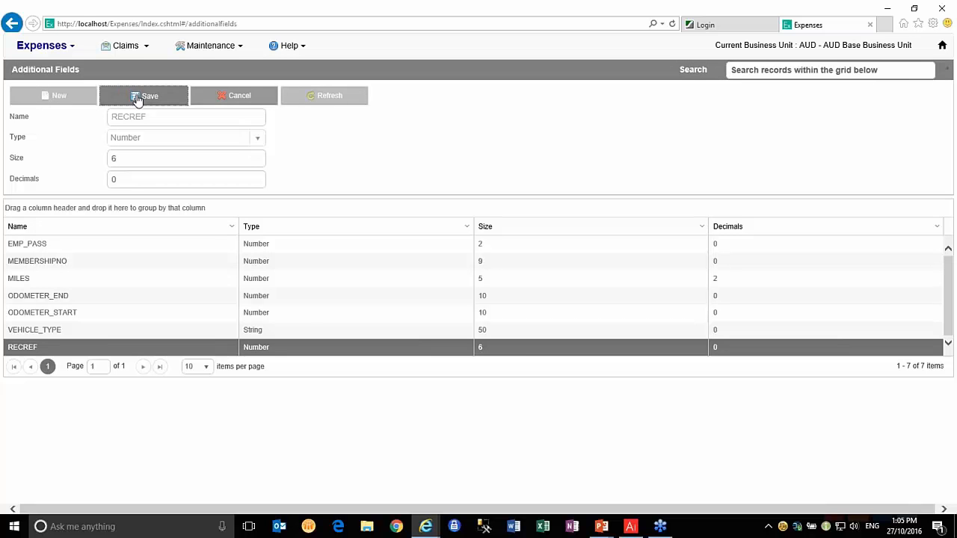
left_click(208, 45)
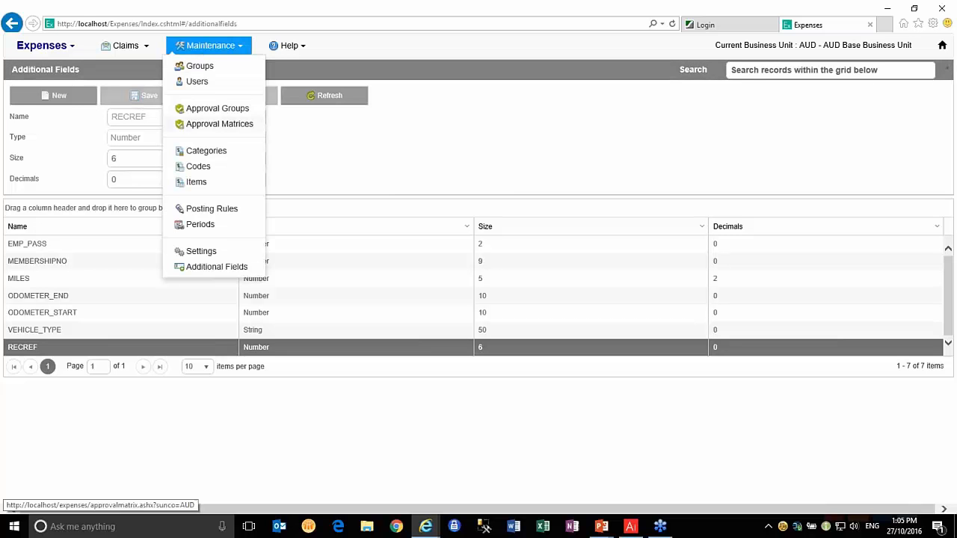
Add a required Number field titled 'OWRKS Rec No' to the STAT01 Stationery claim line layout
left_click(196, 182)
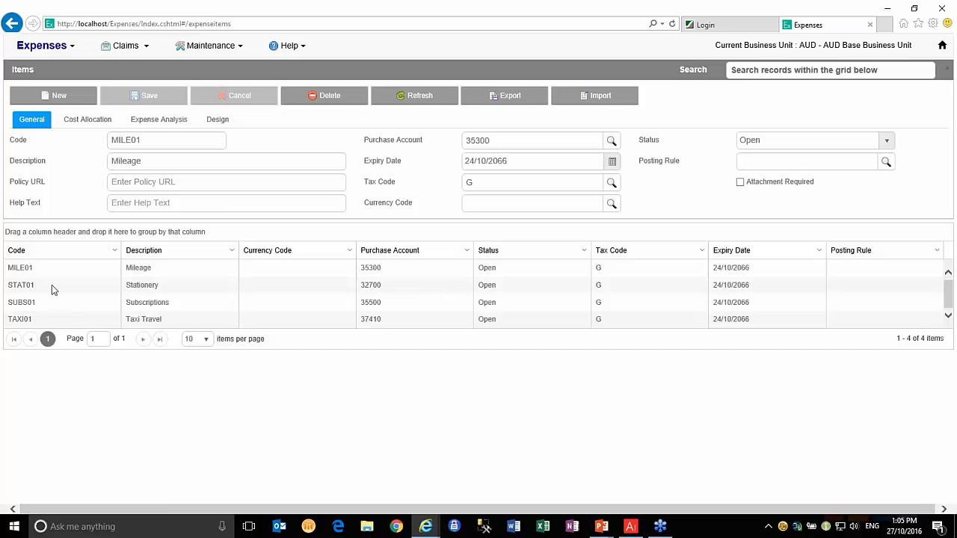
left_click(51, 285)
left_click(221, 121)
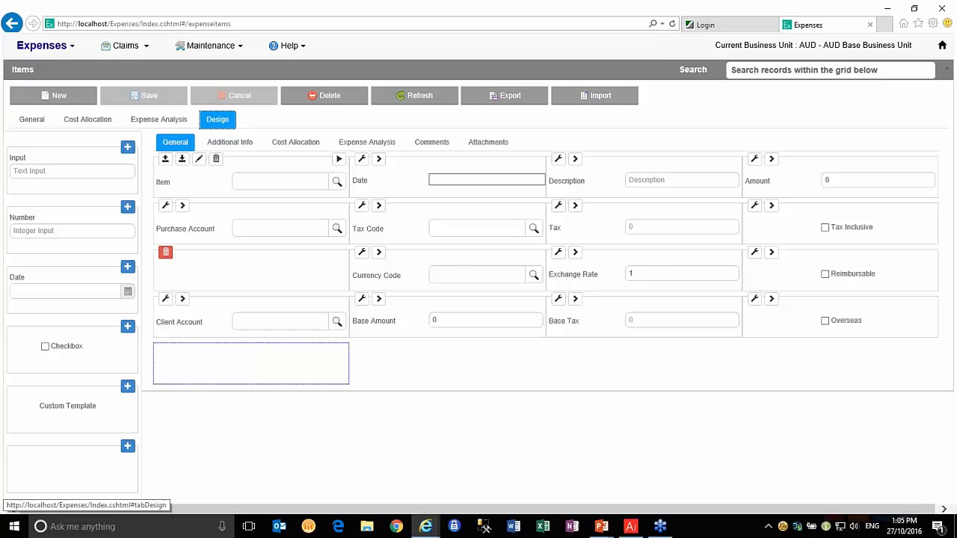
left_click(127, 207)
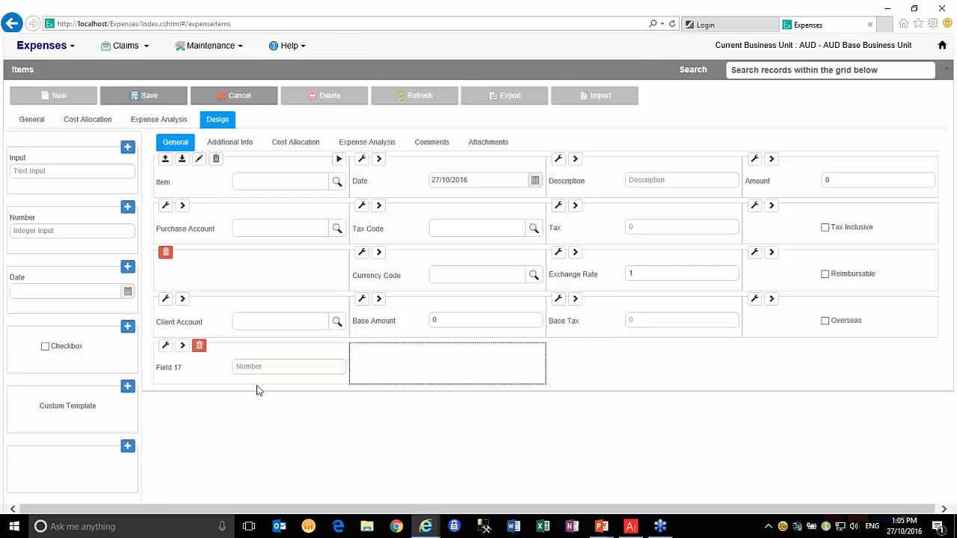
left_click(166, 348)
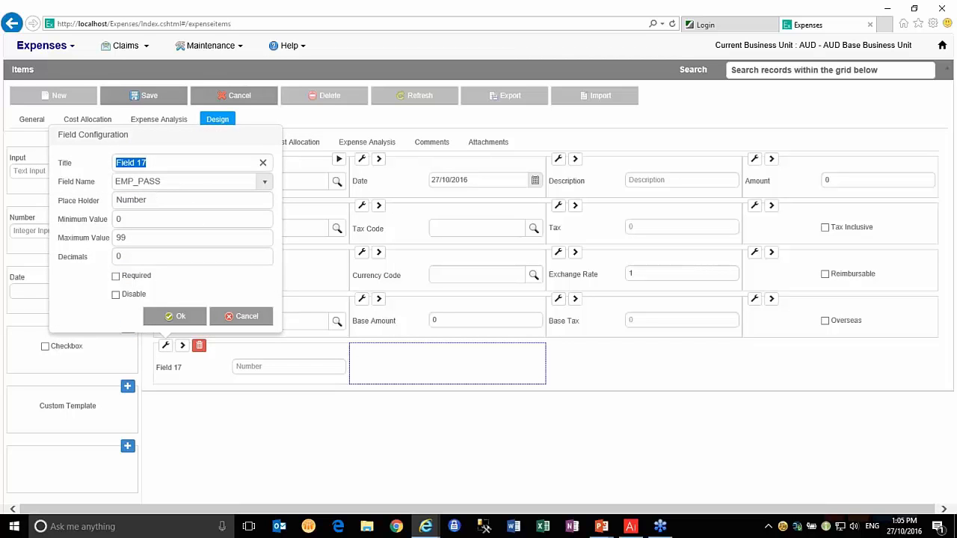
type("O")
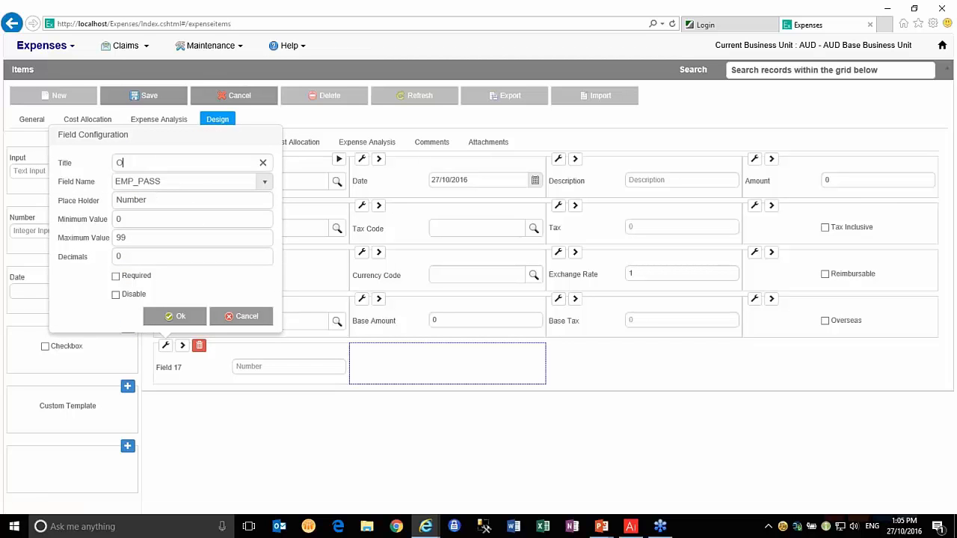
type("WRKS Rec No")
left_click(116, 277)
left_click(177, 315)
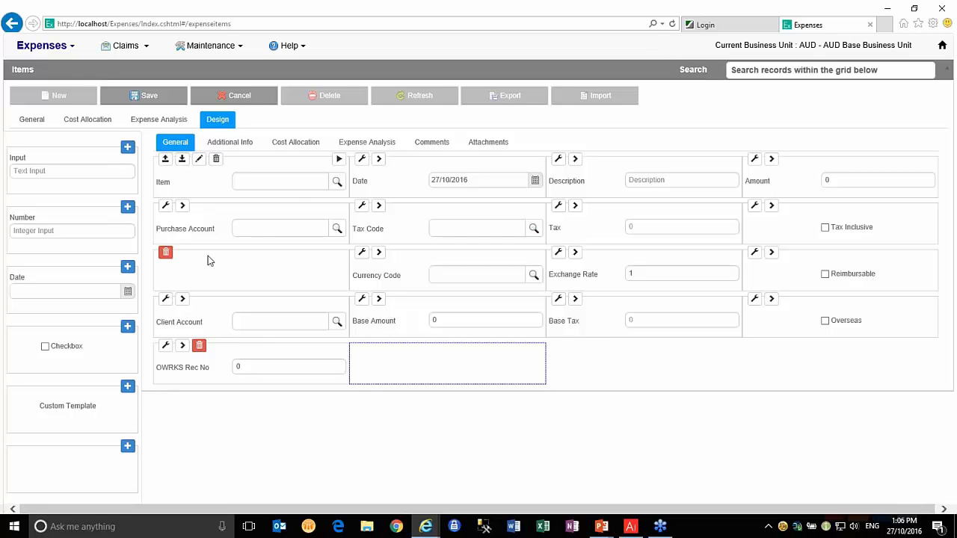
Place OWRKS Rec No before Purchase Account, save the layout, and start a new claim
left_click_drag(229, 349, 226, 207)
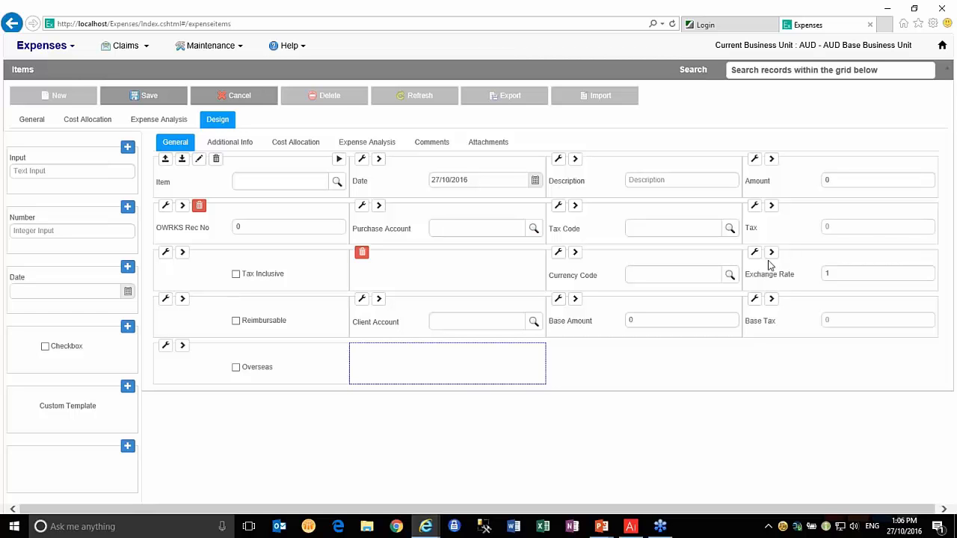
left_click(339, 161)
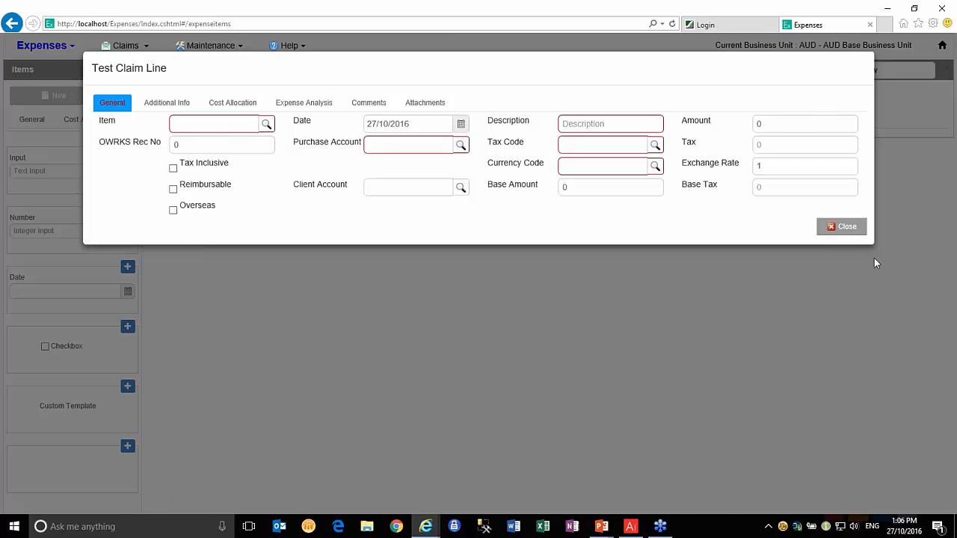
left_click(843, 230)
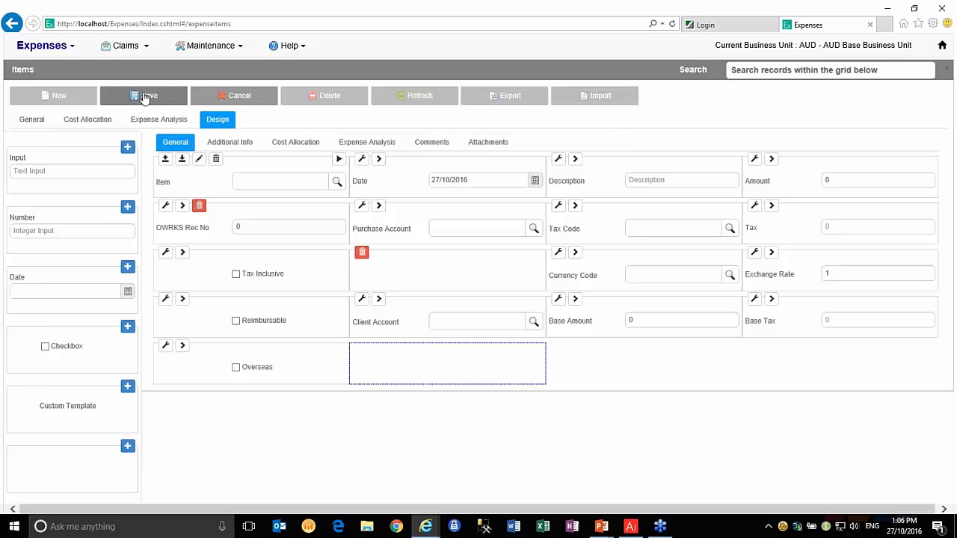
left_click(145, 97)
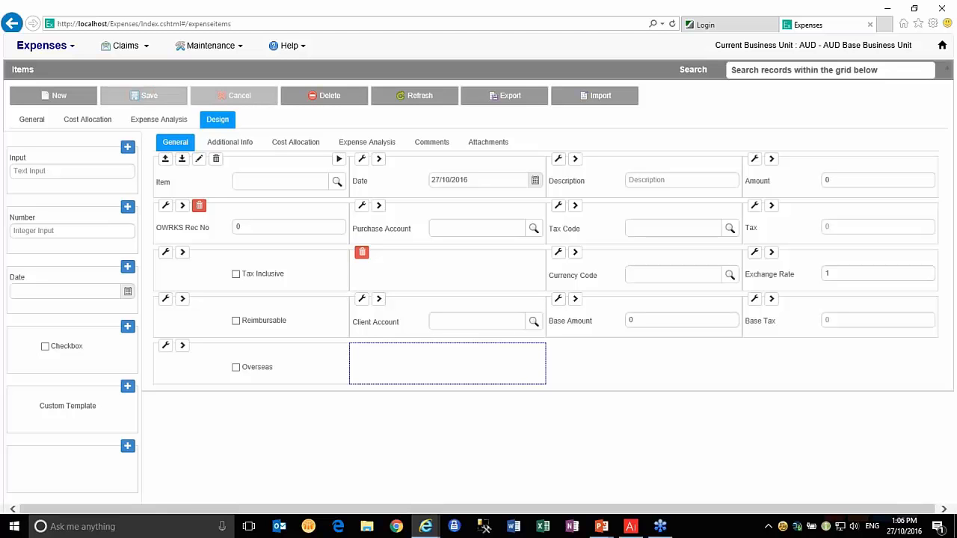
left_click(125, 45)
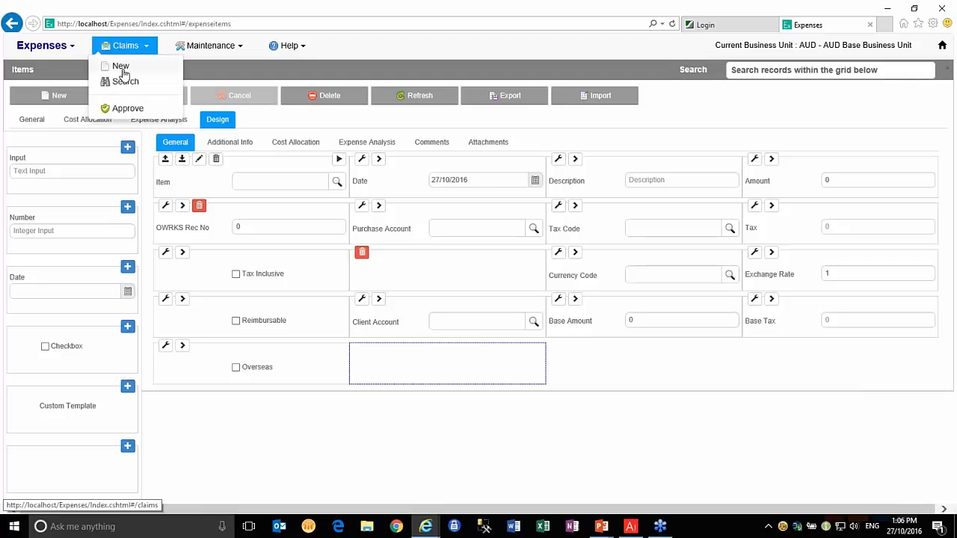
left_click(121, 67)
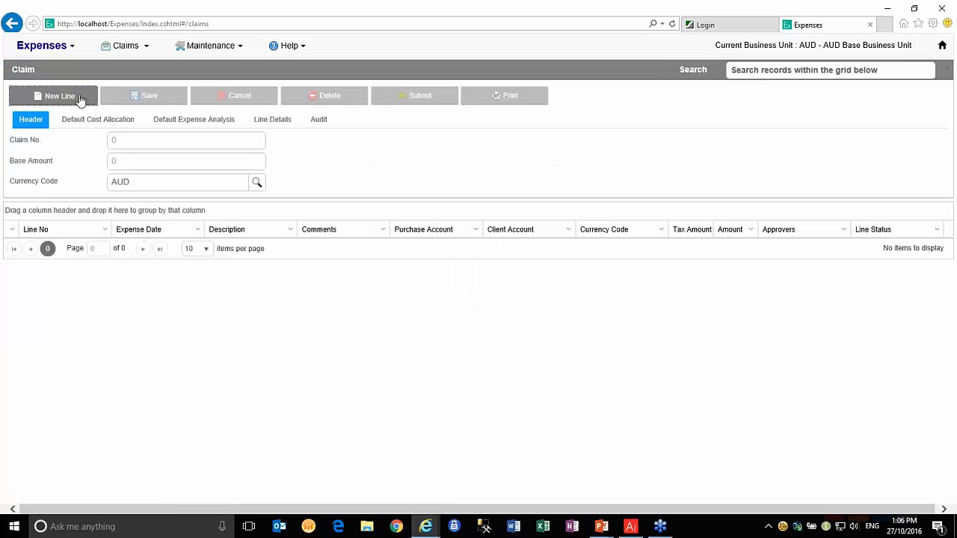
left_click(54, 96)
left_click(226, 161)
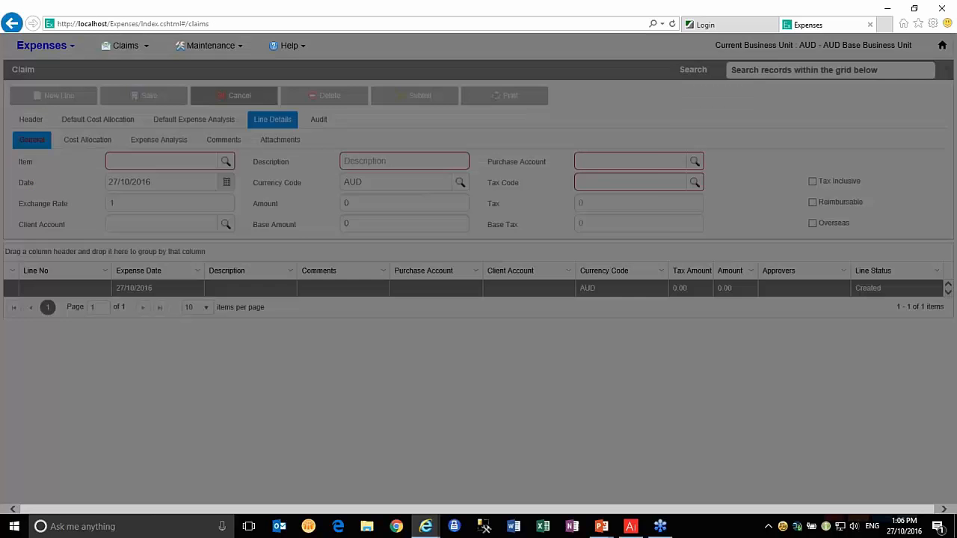
double_click(331, 152)
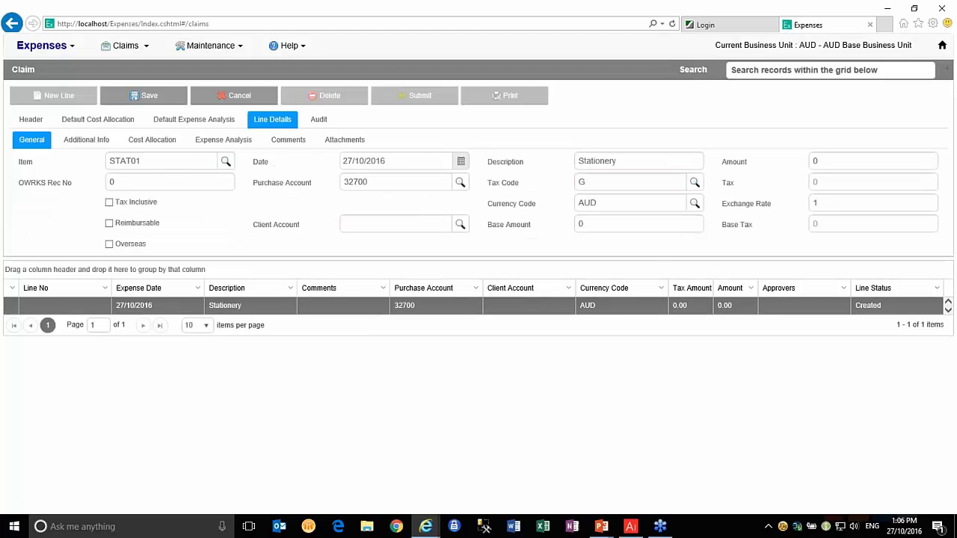
left_click(124, 181)
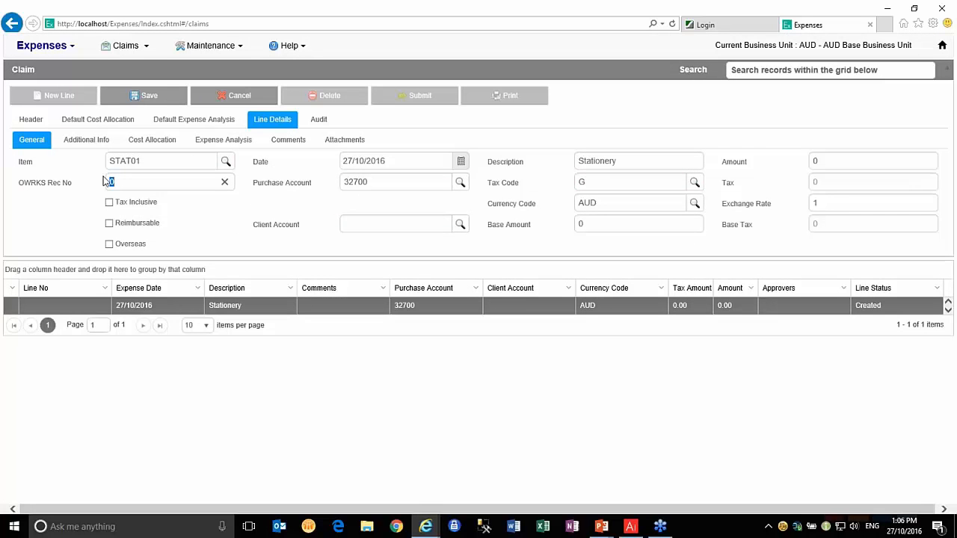
type("3452")
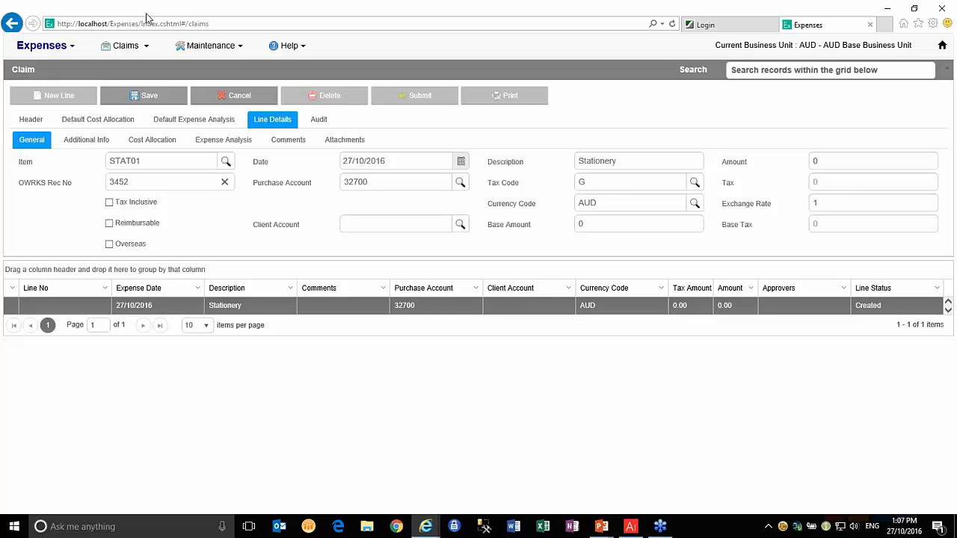
left_click(237, 100)
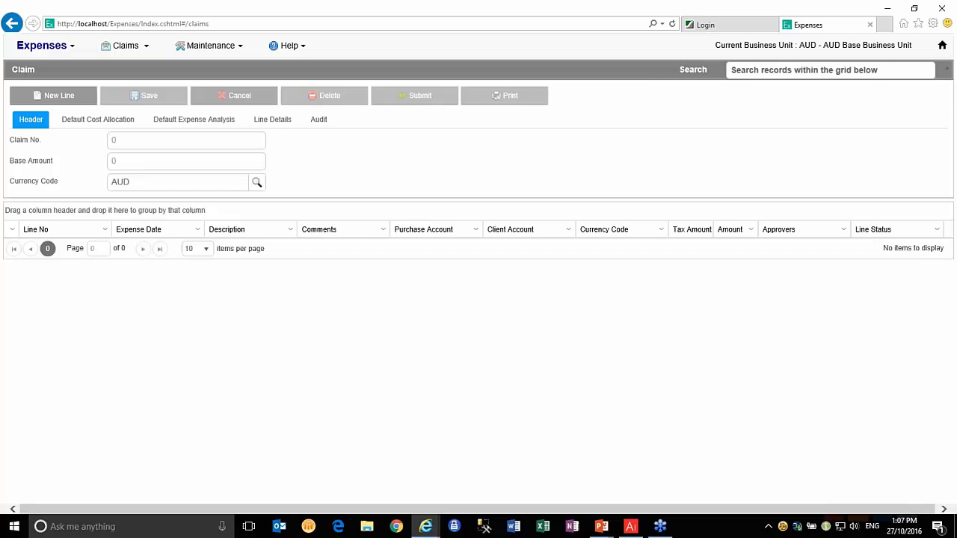
Switch the business unit to PK1 WORLDWIDE and start a fresh GBP claim
left_click(46, 47)
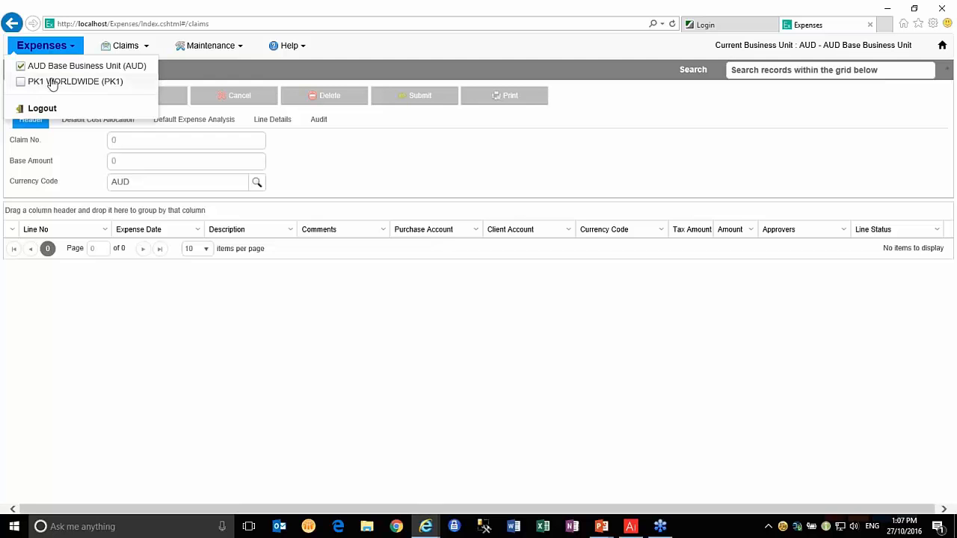
left_click(22, 83)
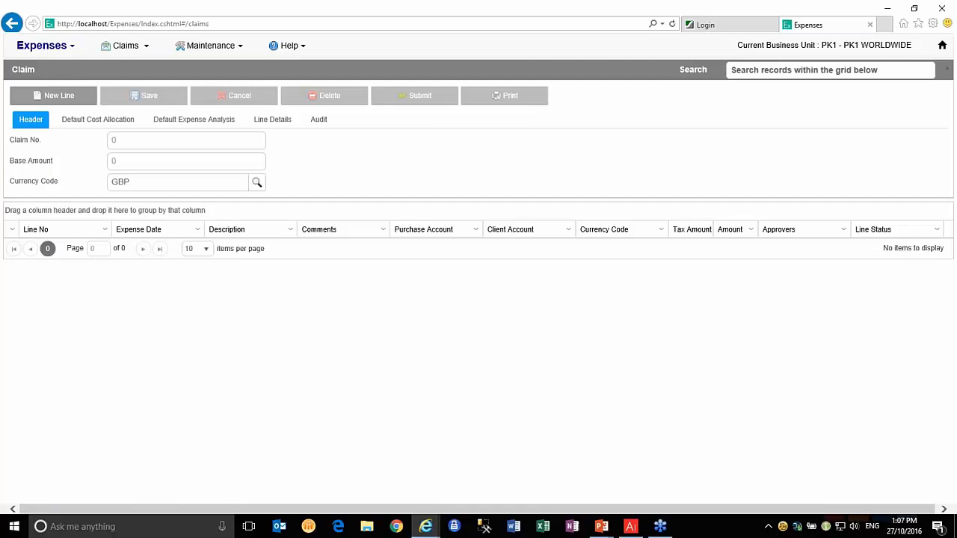
left_click(942, 45)
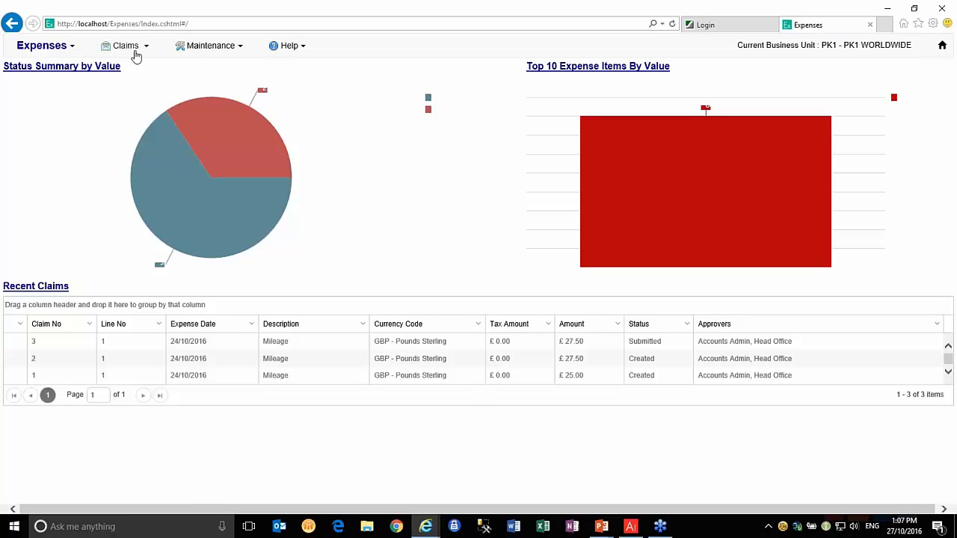
left_click(127, 46)
left_click(121, 67)
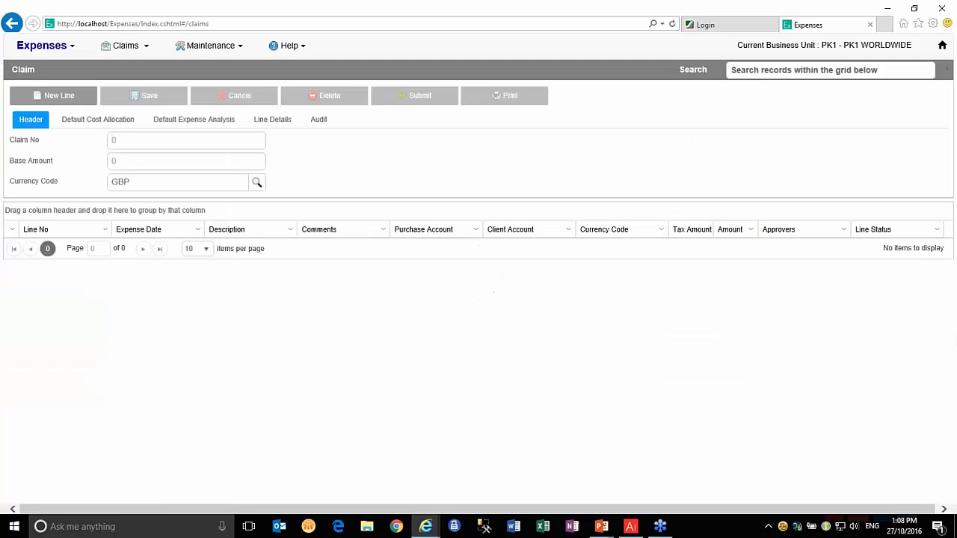
Add a new claim line for the UKMILE mileage item
left_click(64, 96)
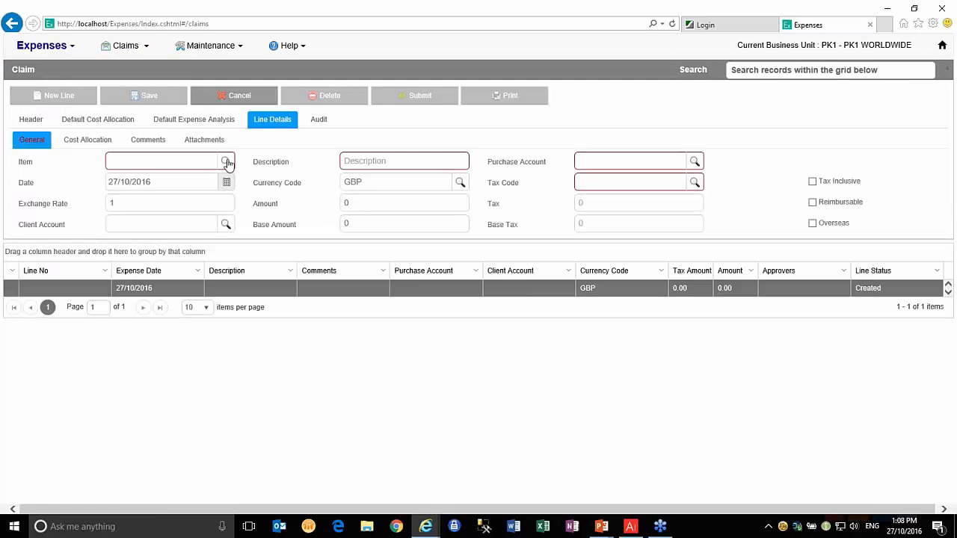
left_click(226, 161)
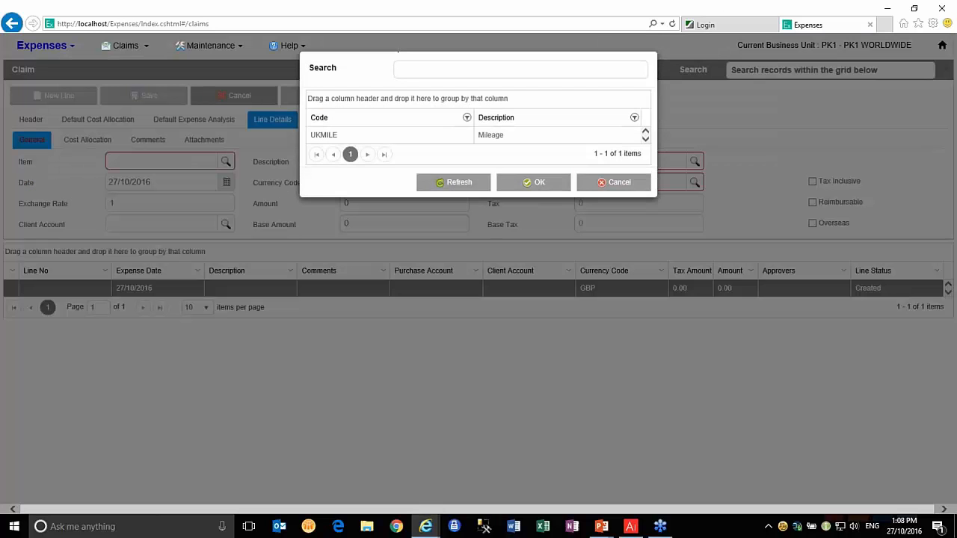
double_click(321, 134)
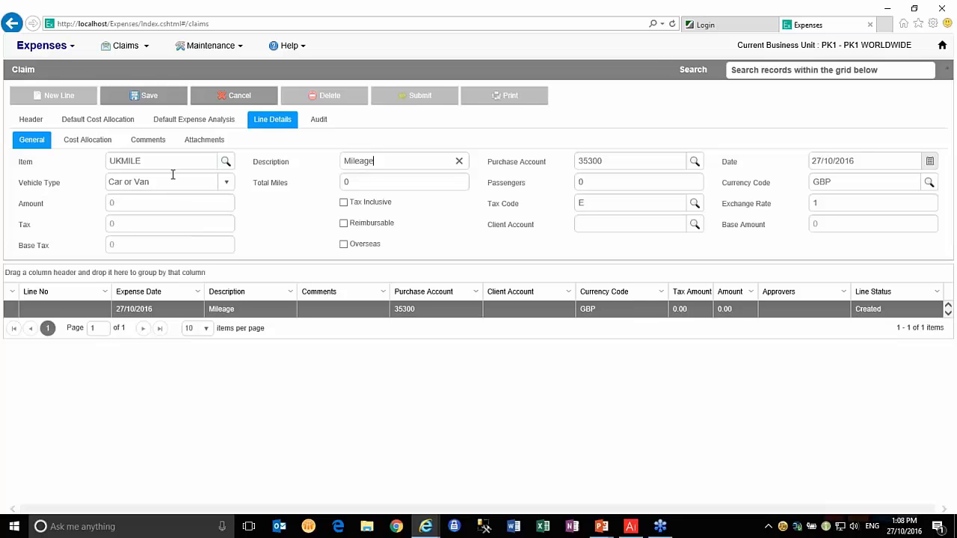
Try Motor Cycle, then Bicycle, as the mileage line's vehicle type
left_click(227, 185)
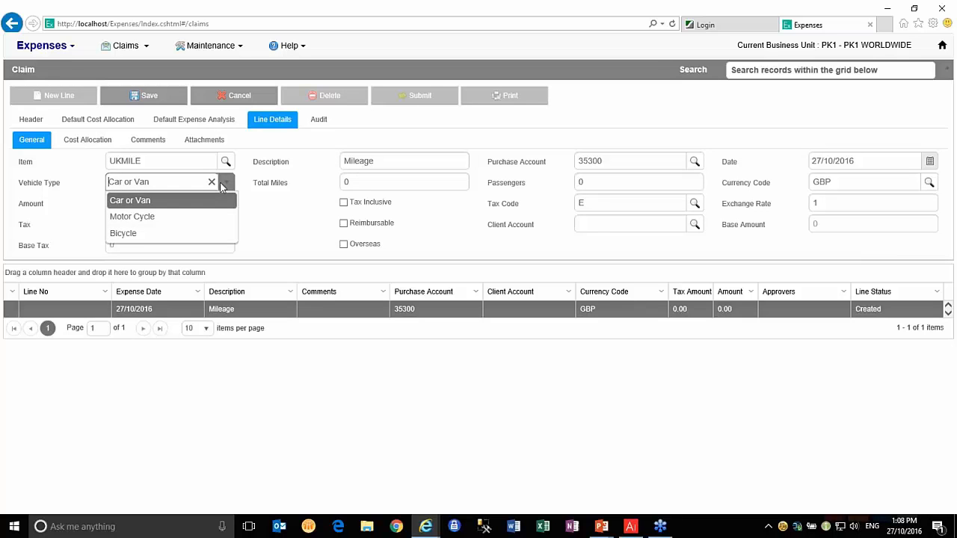
left_click(149, 217)
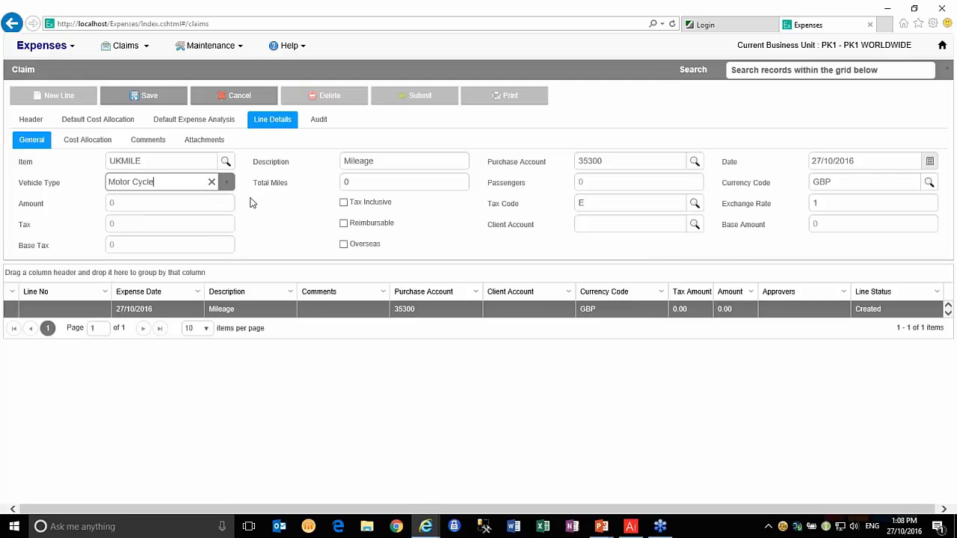
left_click(225, 183)
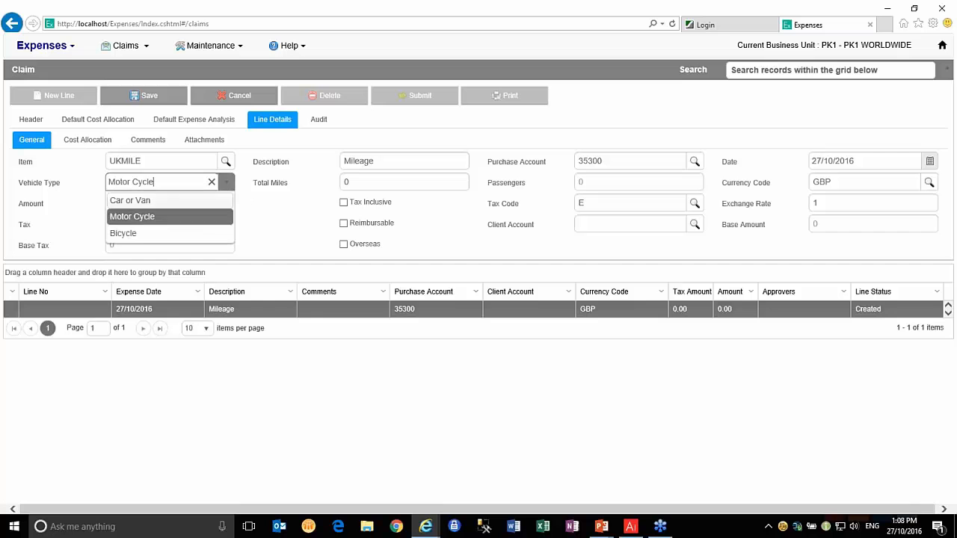
left_click(139, 232)
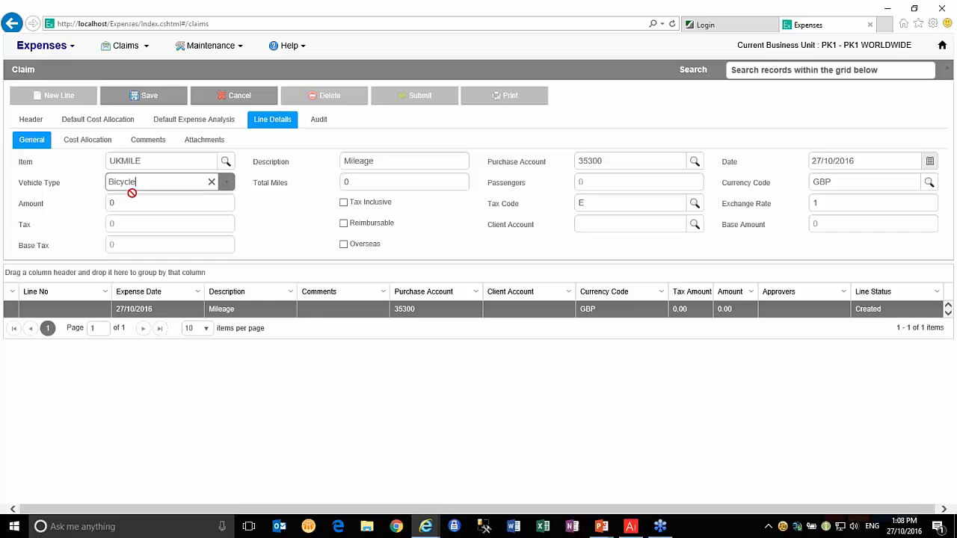
left_click(225, 183)
Make the mileage line Car or Van, 30 total miles and 2 passengers, totalling 16.5
left_click(164, 202)
key("Tab")
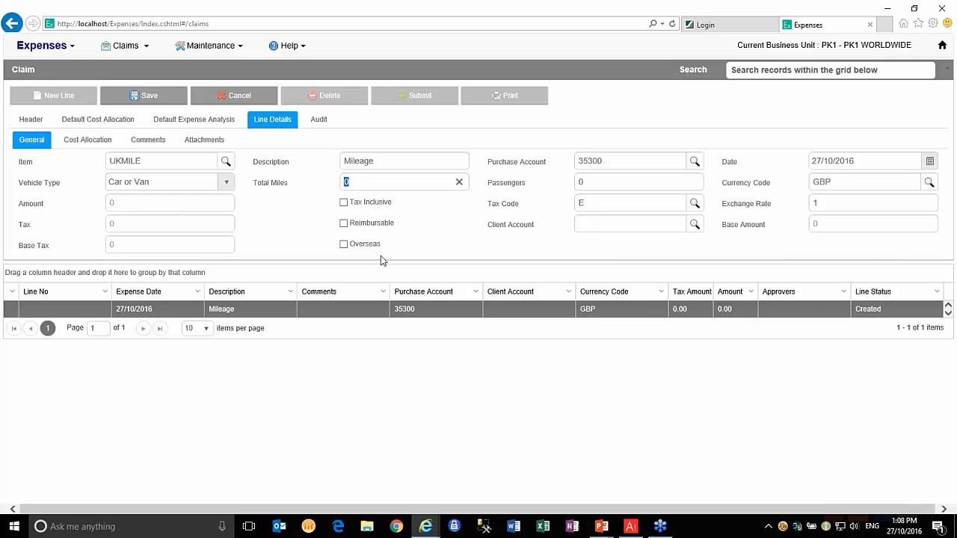
type("3")
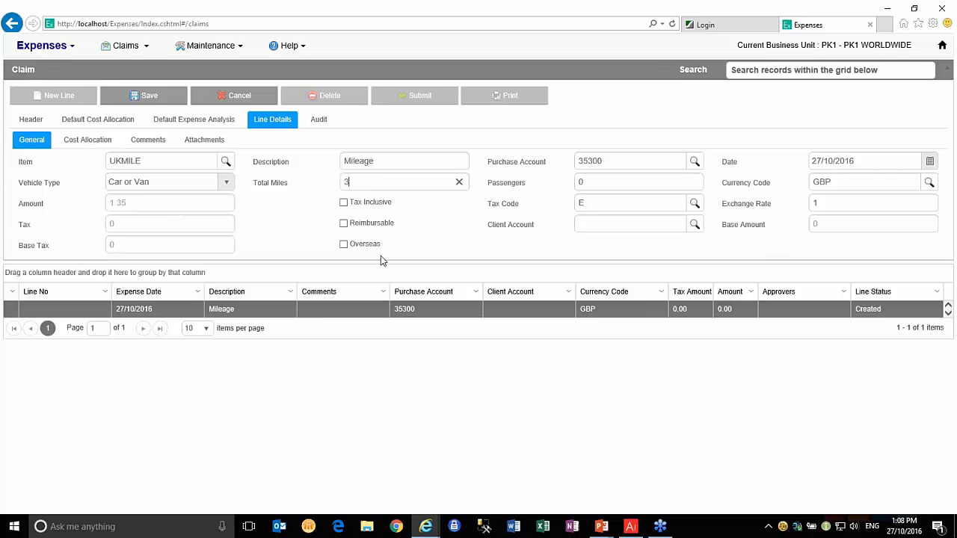
type("0")
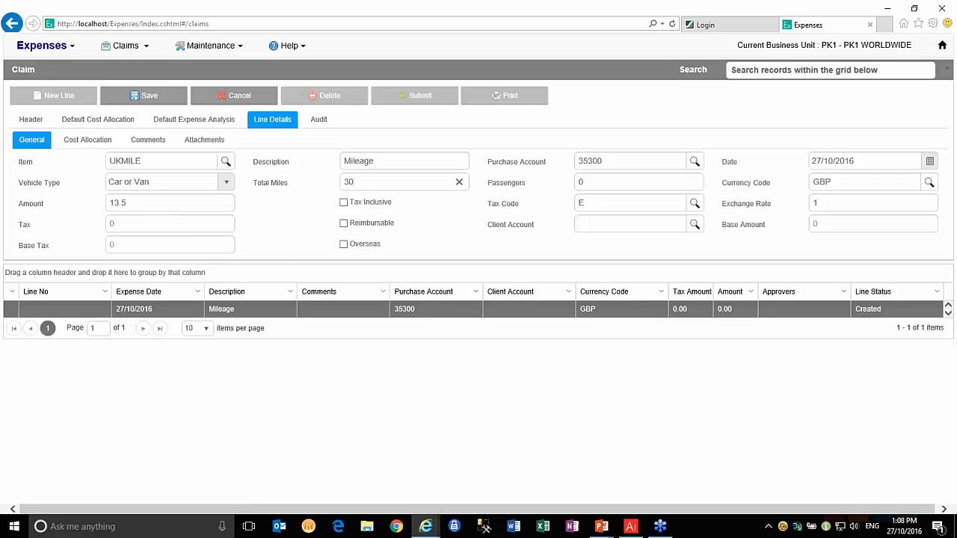
key("Tab")
type("2")
key("Tab")
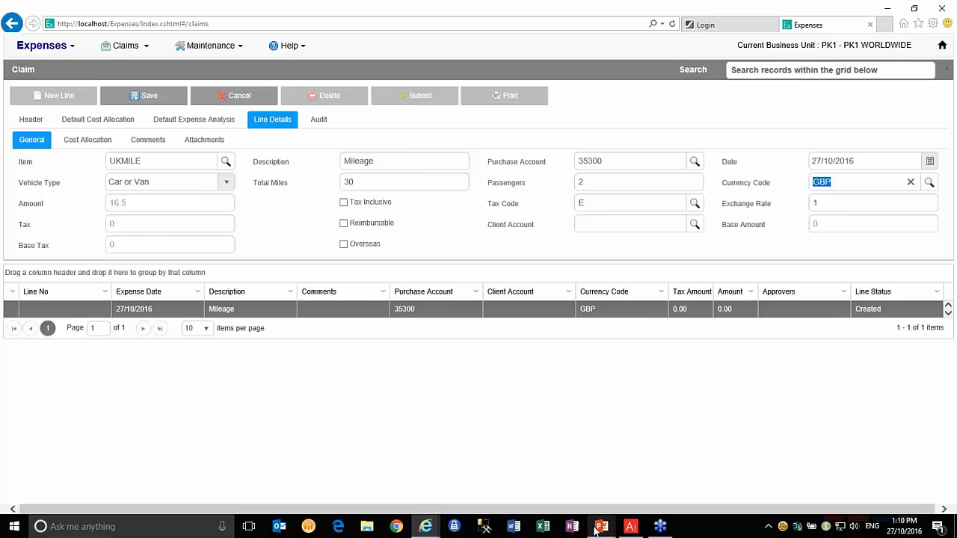
Return to the PowerPoint slide show and advance past Report Designer to Questions and answers
mouse_move(597, 529)
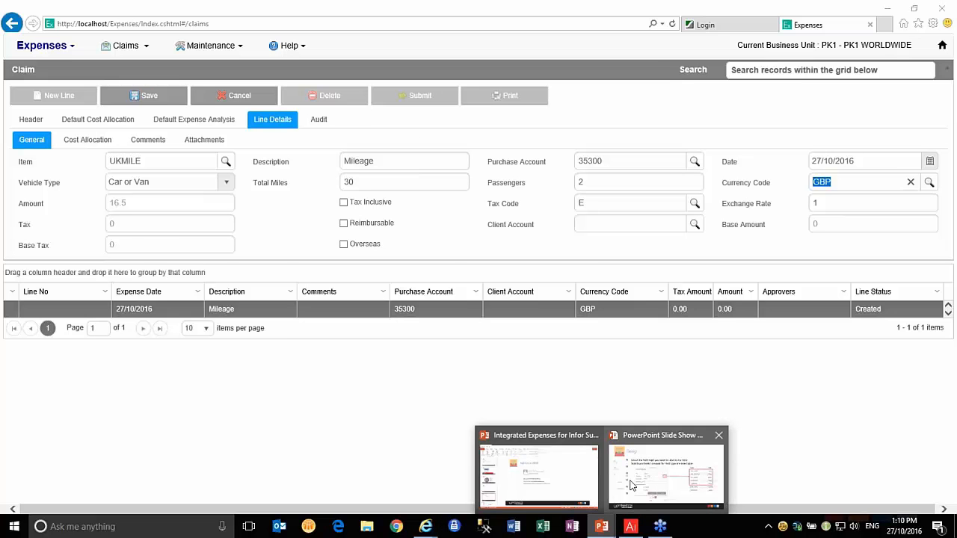
left_click(631, 485)
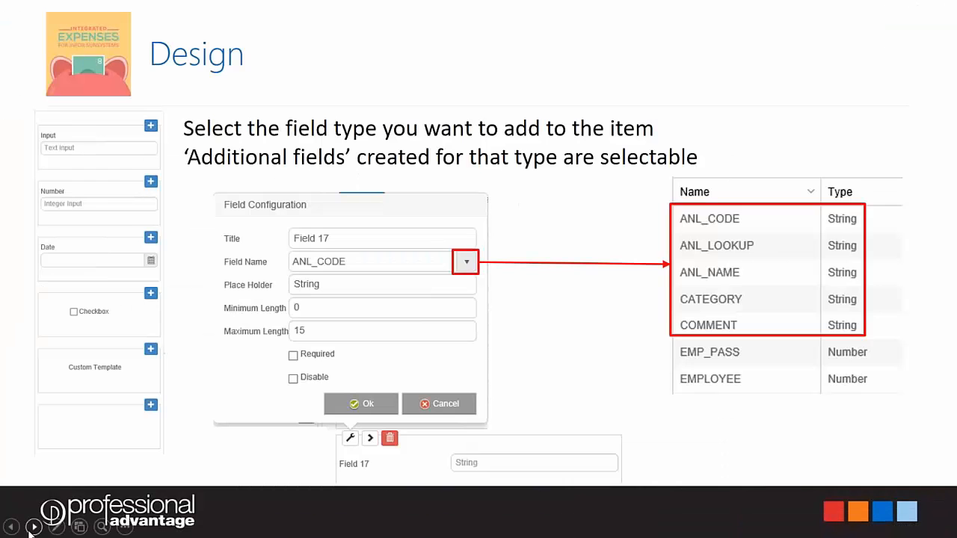
left_click(33, 527)
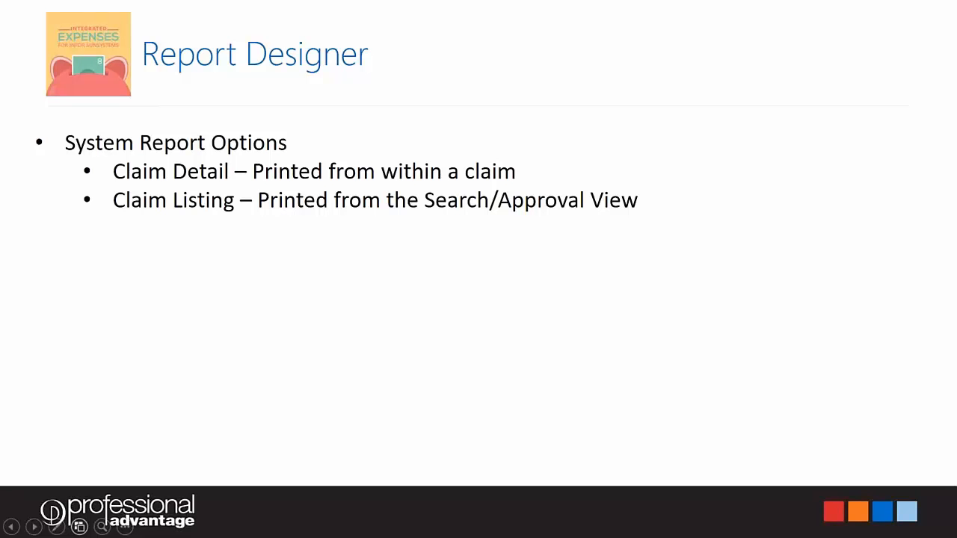
left_click(34, 527)
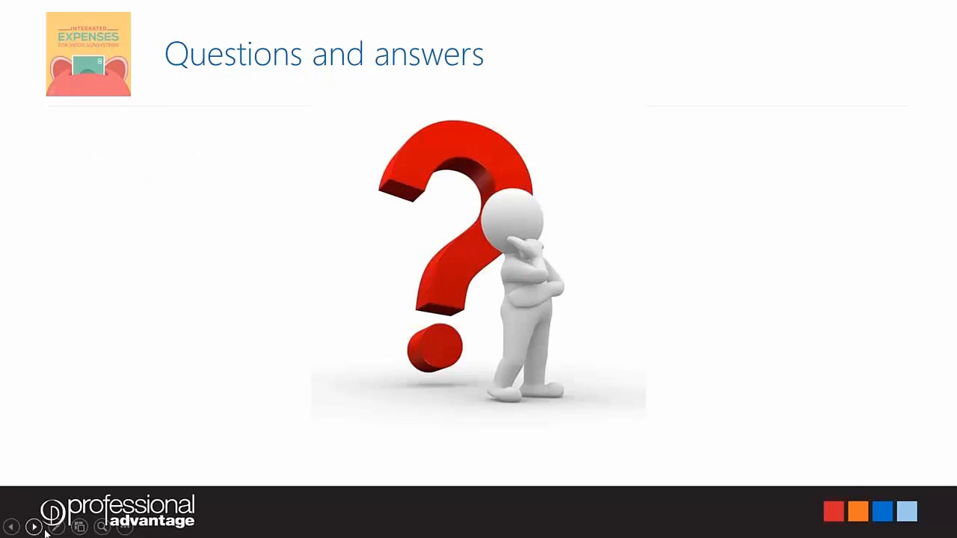